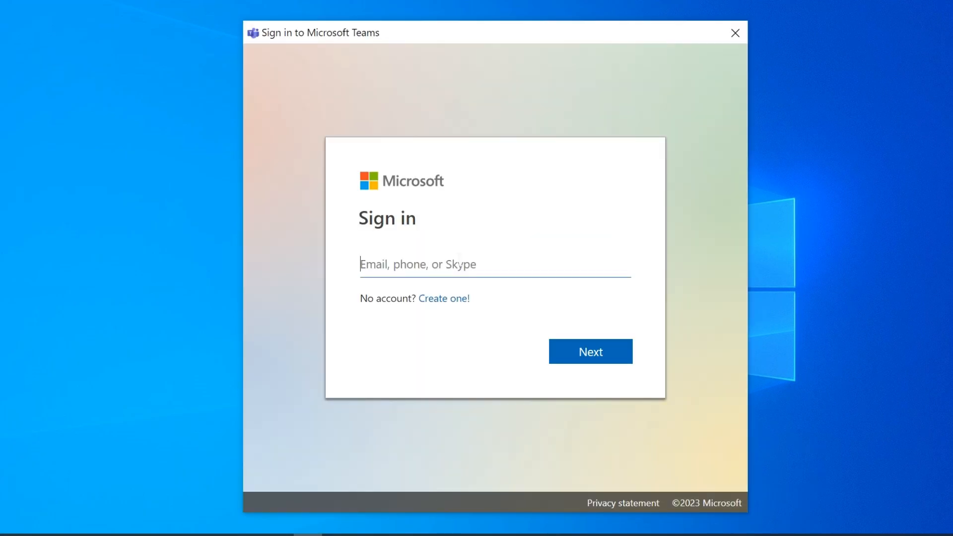
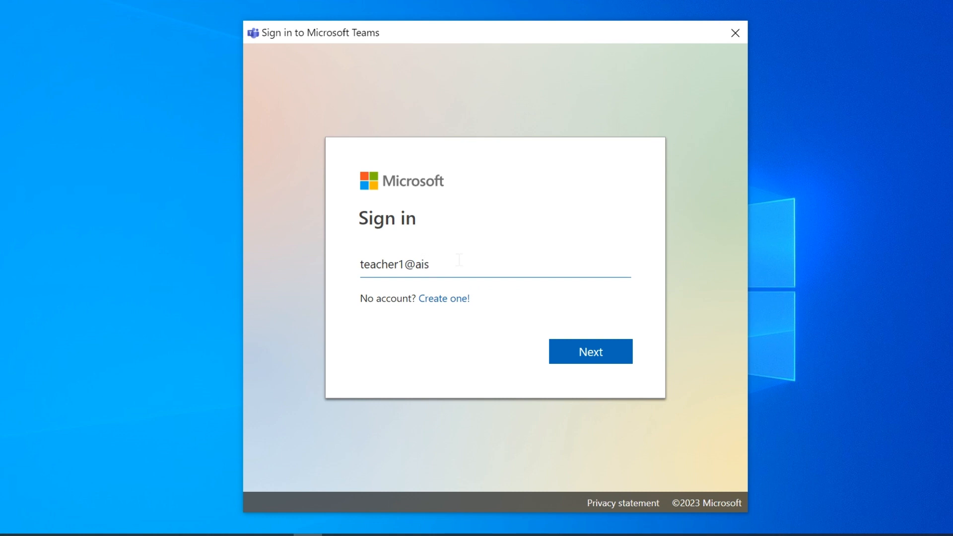
- Sign in with the teacher account e-mail and password, choosing to sign in to this app only
key(Return)
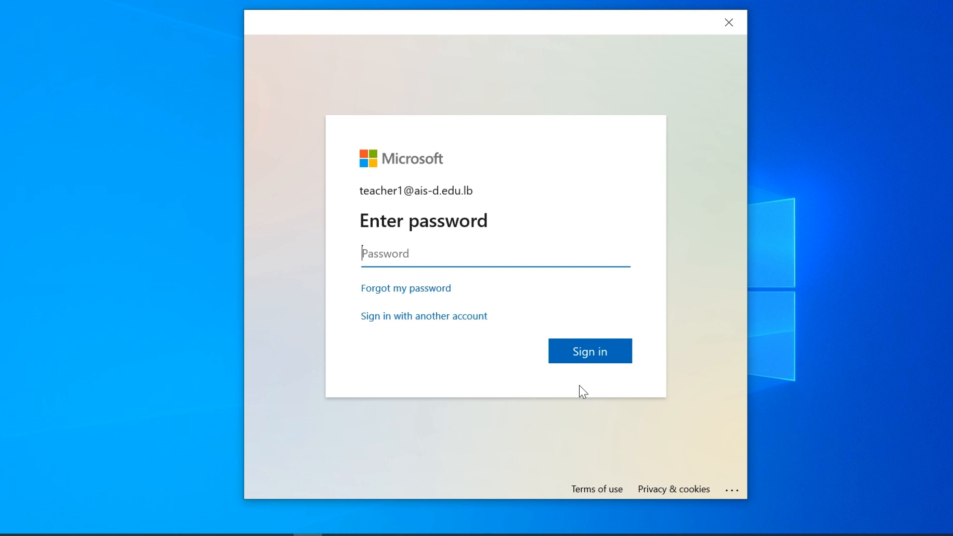
text(a)
key(Return)
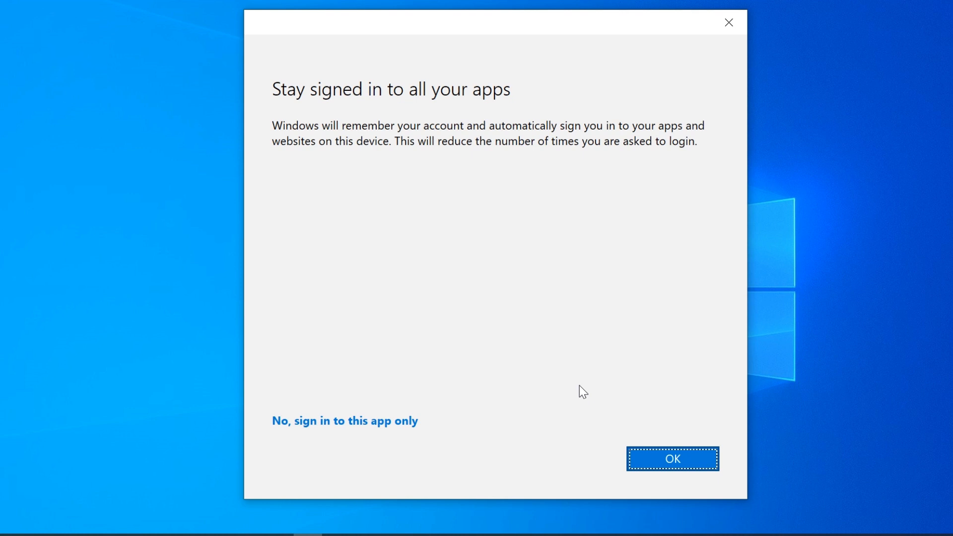
click(390, 420)
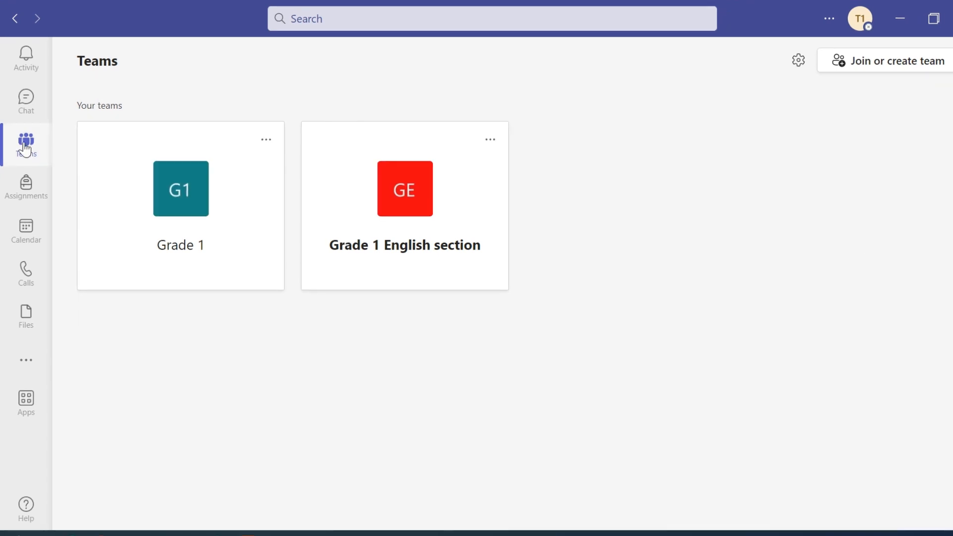
click(37, 65)
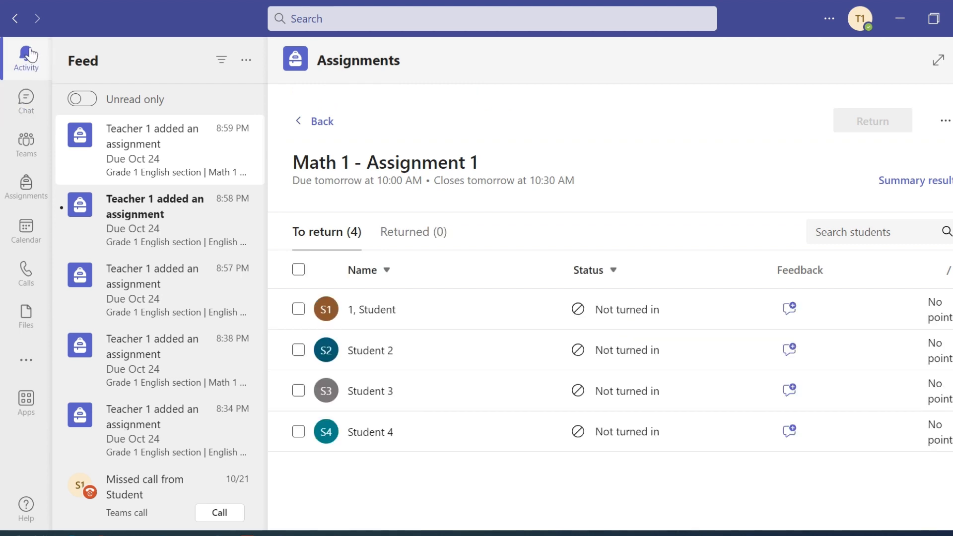
click(27, 104)
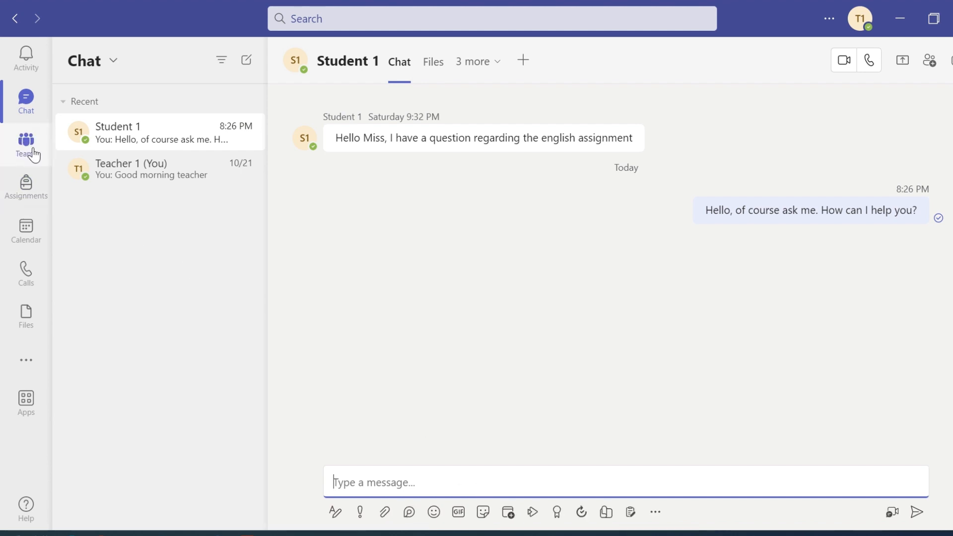
click(25, 148)
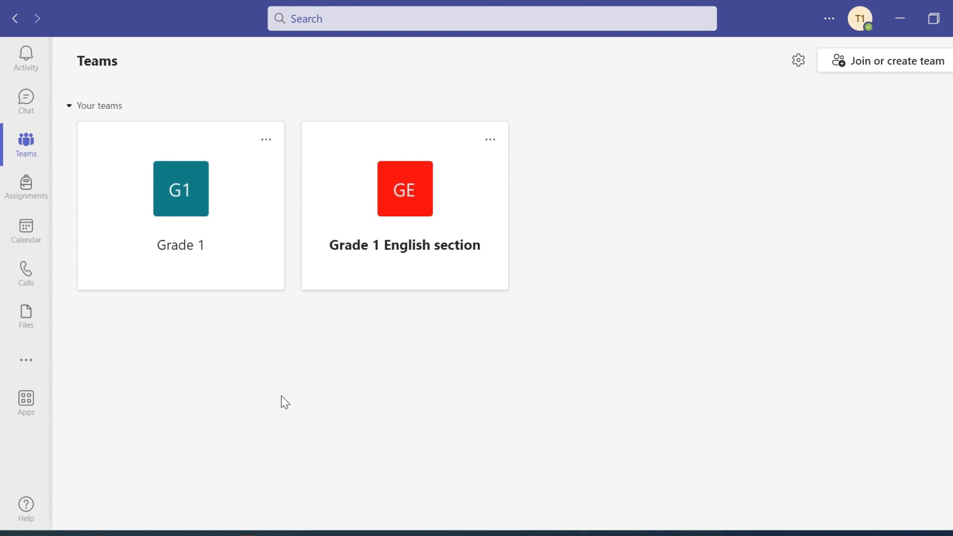
- Start creating a Class-type team and name it 'Grade 1 English section'
click(24, 58)
click(23, 150)
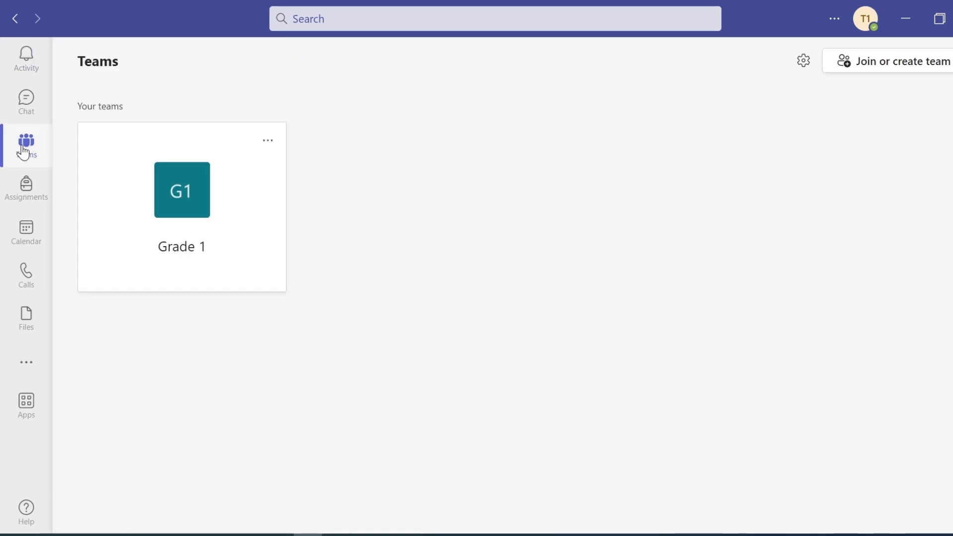
click(875, 66)
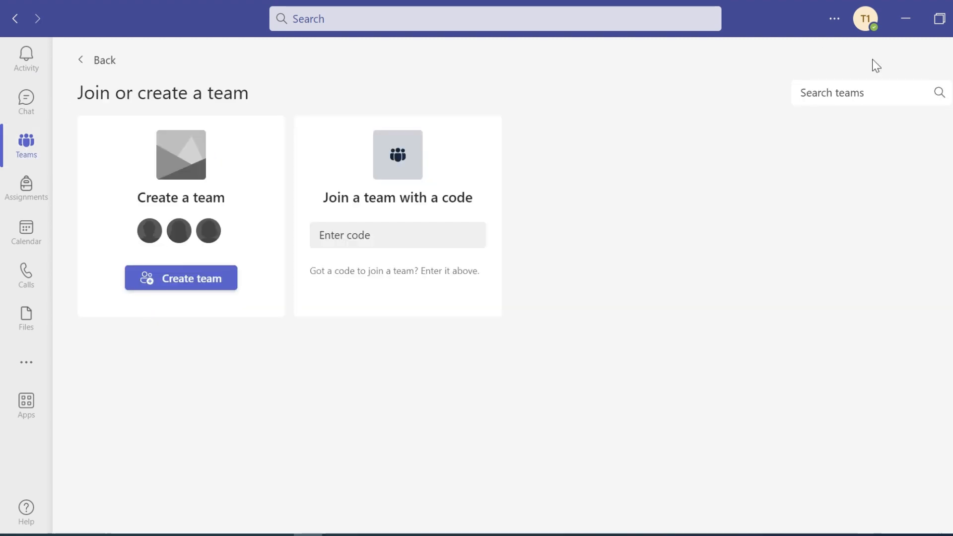
click(183, 286)
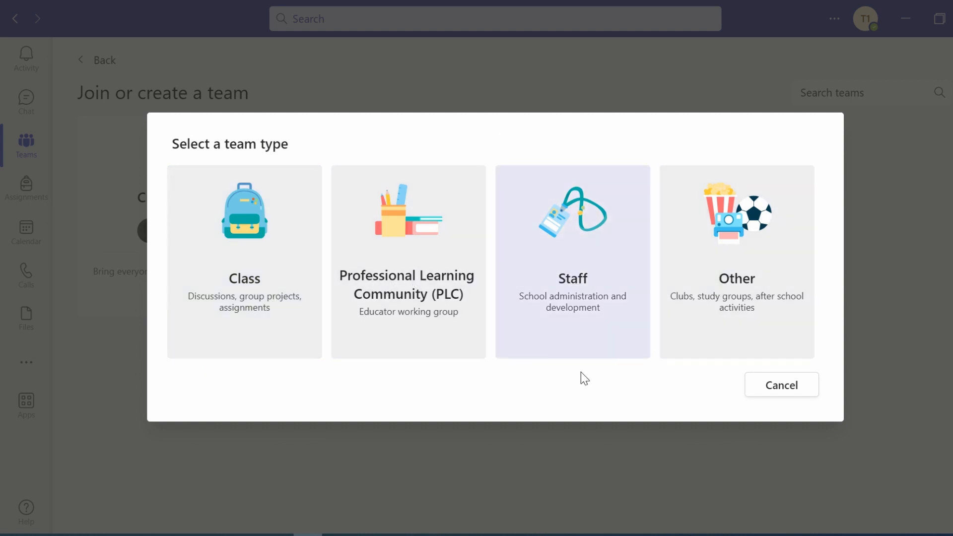
click(223, 288)
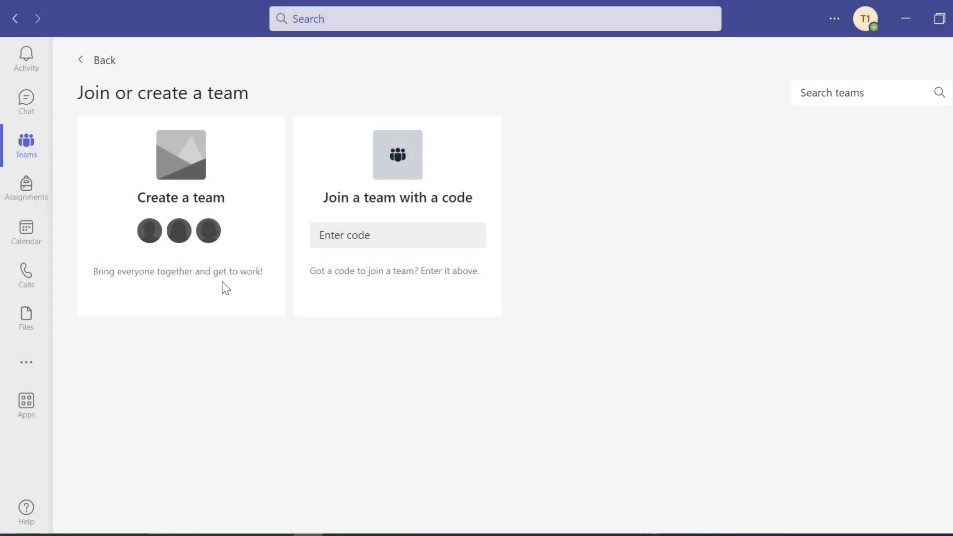
text(Gra)
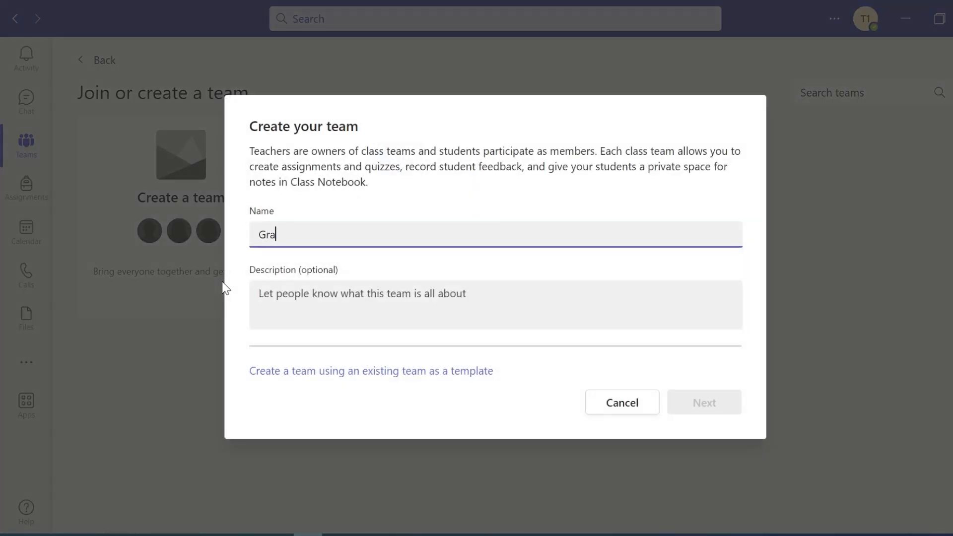
text(de 1 English section)
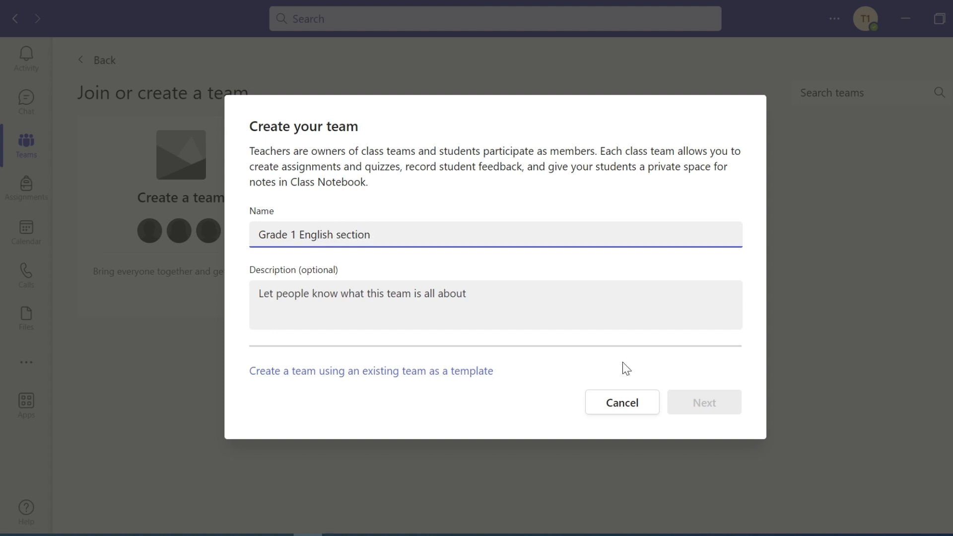
- Create the team and add the four student accounts (student through student4) as members
click(698, 406)
click(698, 407)
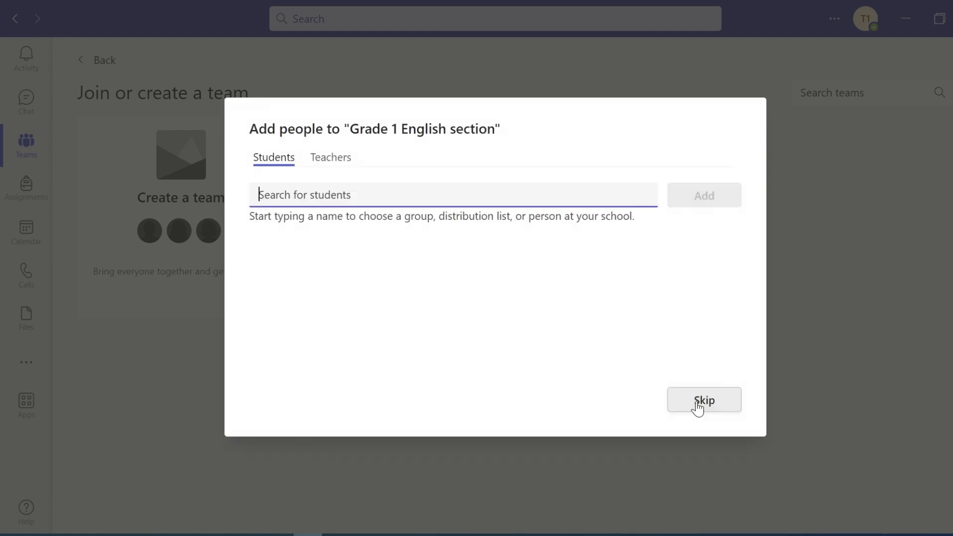
text(student)
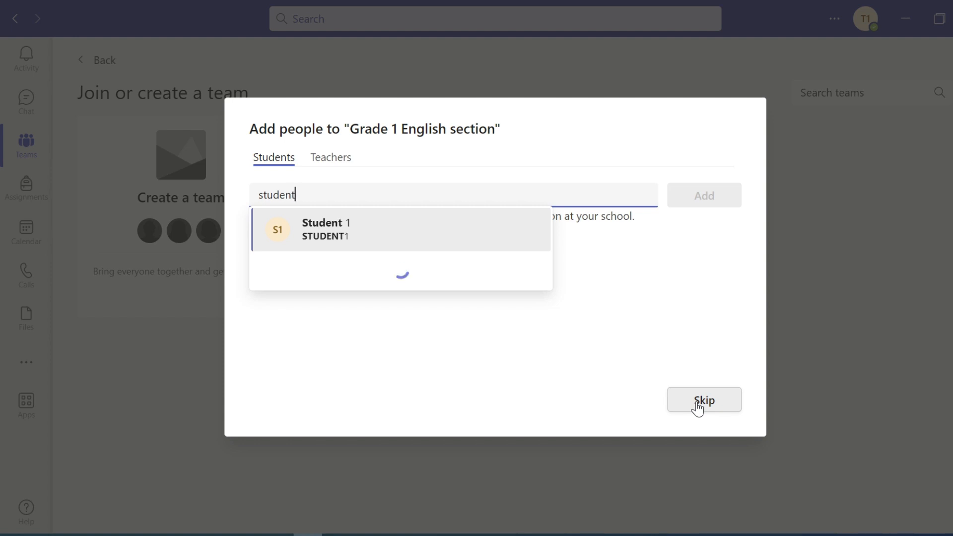
click(353, 243)
text(student)
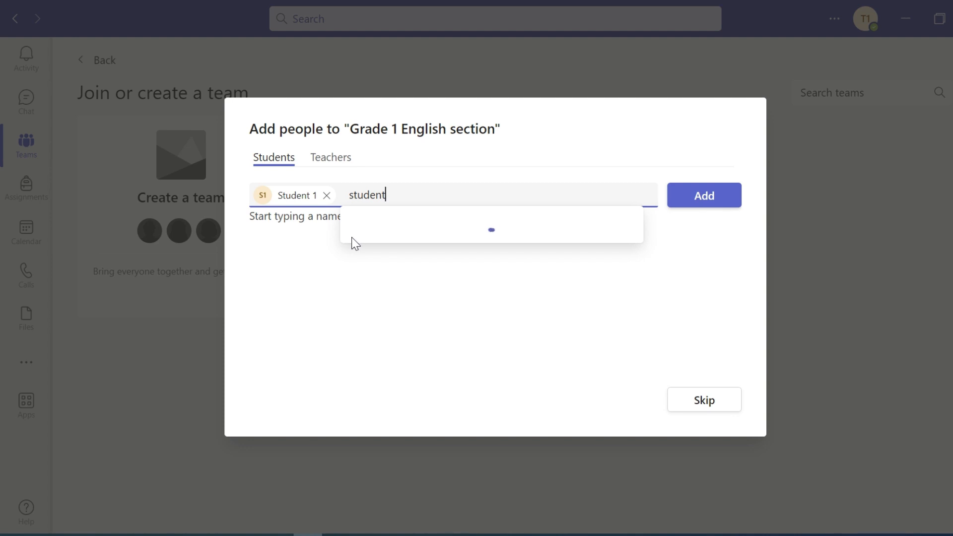
text(2)
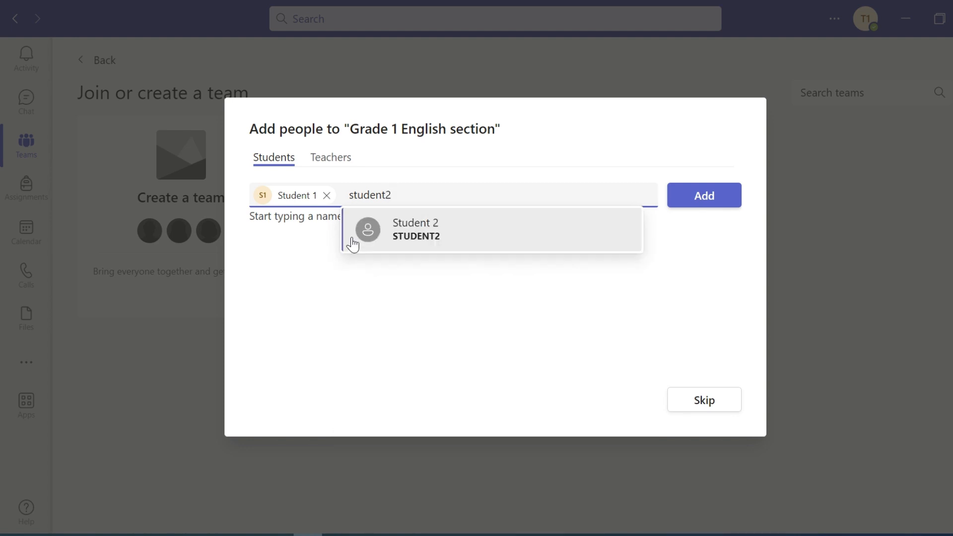
click(433, 225)
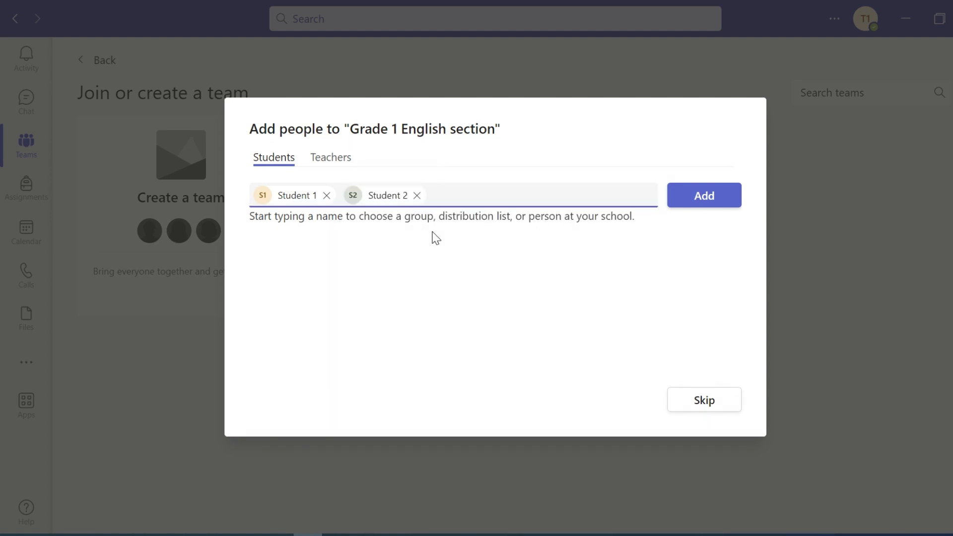
text(student)
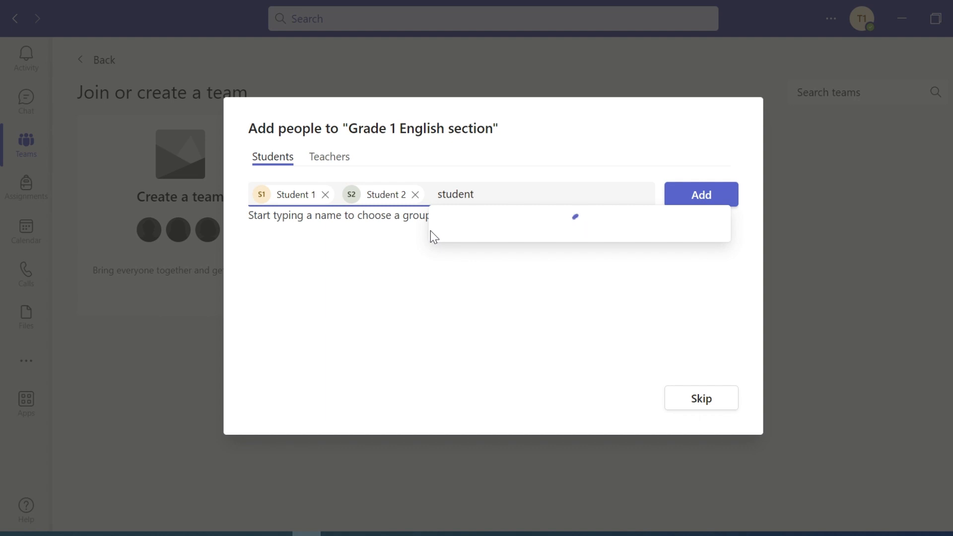
text(3)
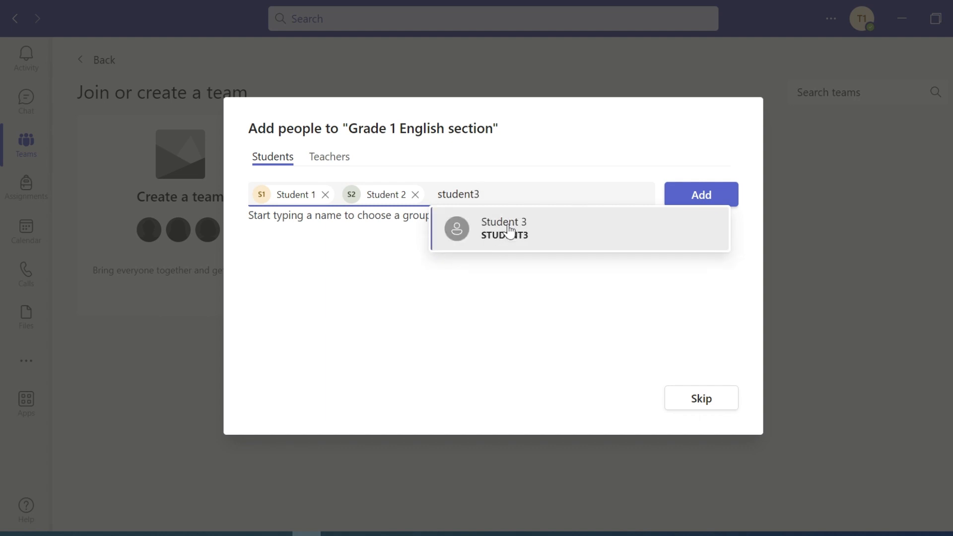
click(510, 230)
text(student)
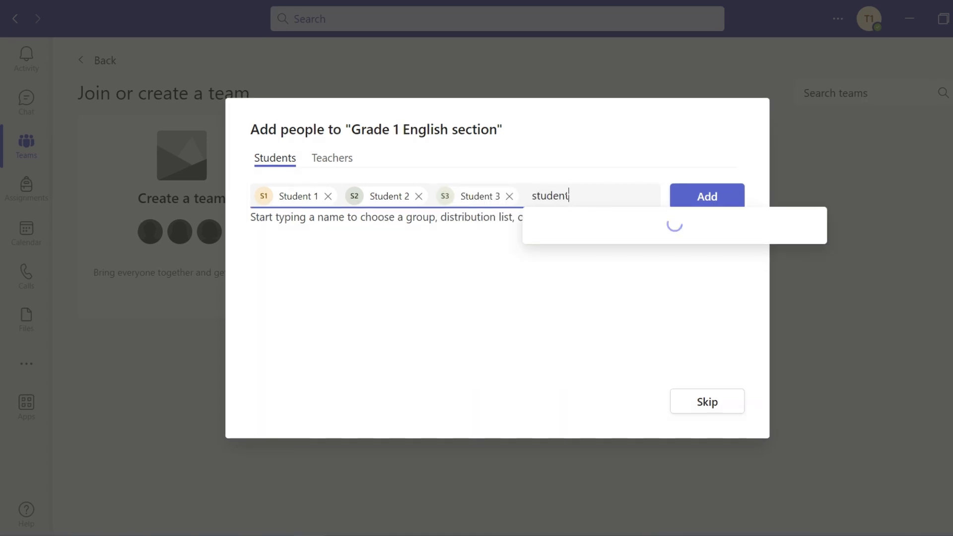
text(4)
click(597, 238)
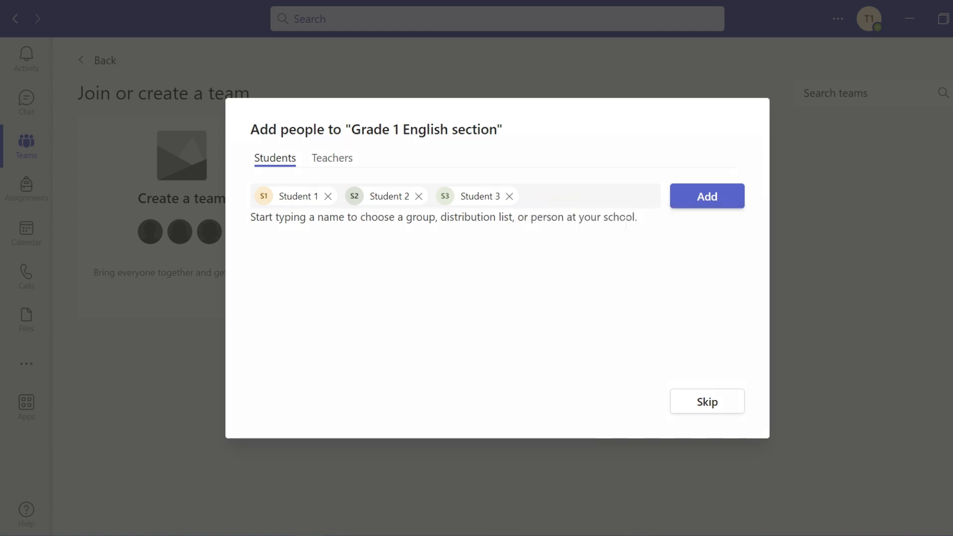
click(709, 196)
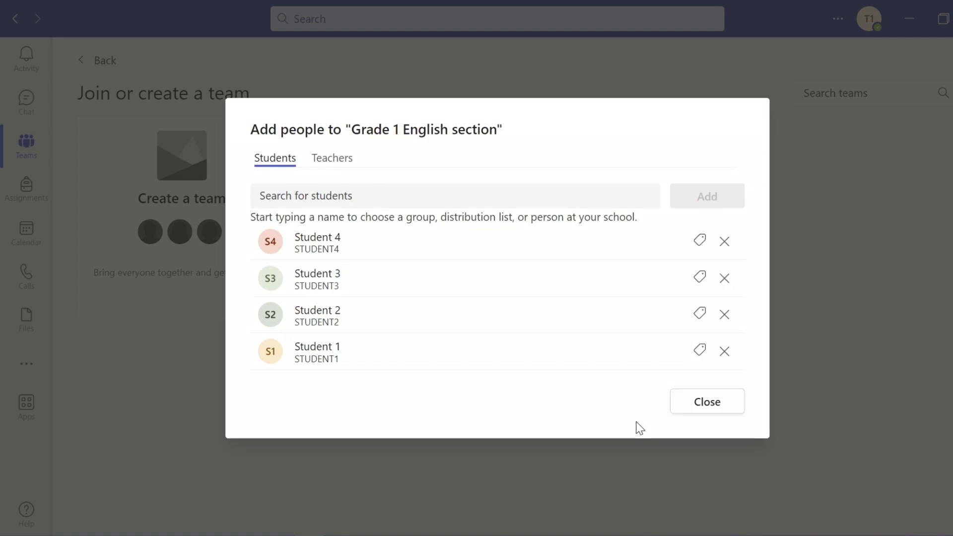
click(691, 416)
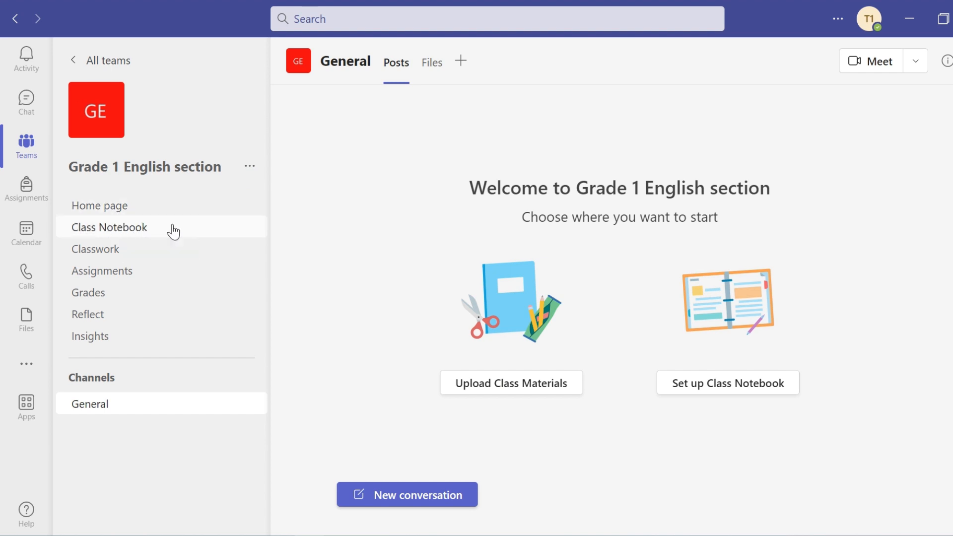
- Create and save a Classwork module named 'Single digit addition'
click(147, 255)
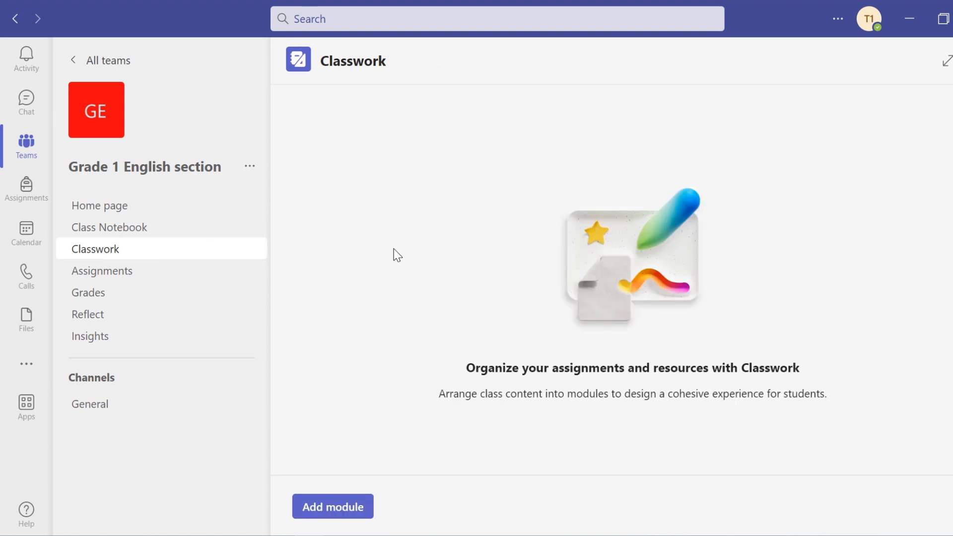
click(304, 507)
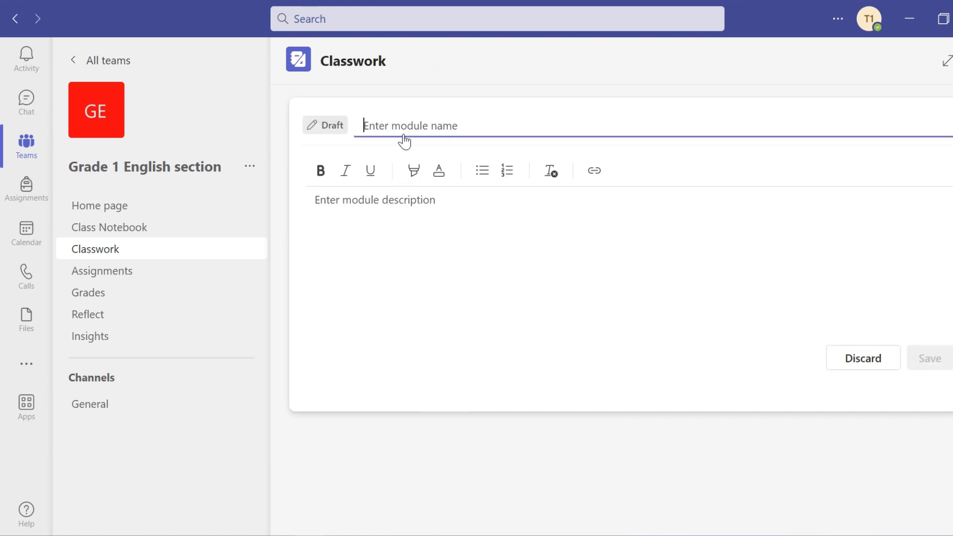
text(Sin)
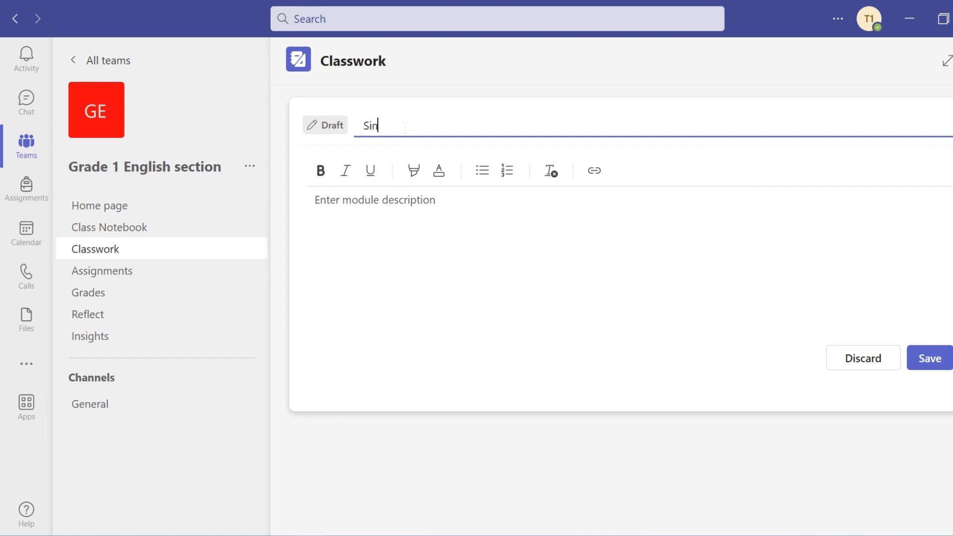
text(gle digit addition)
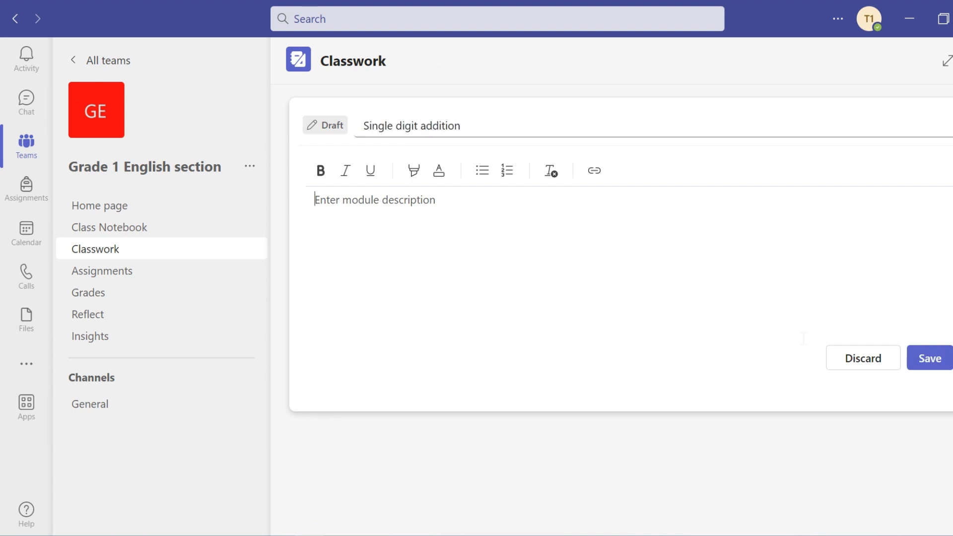
click(927, 359)
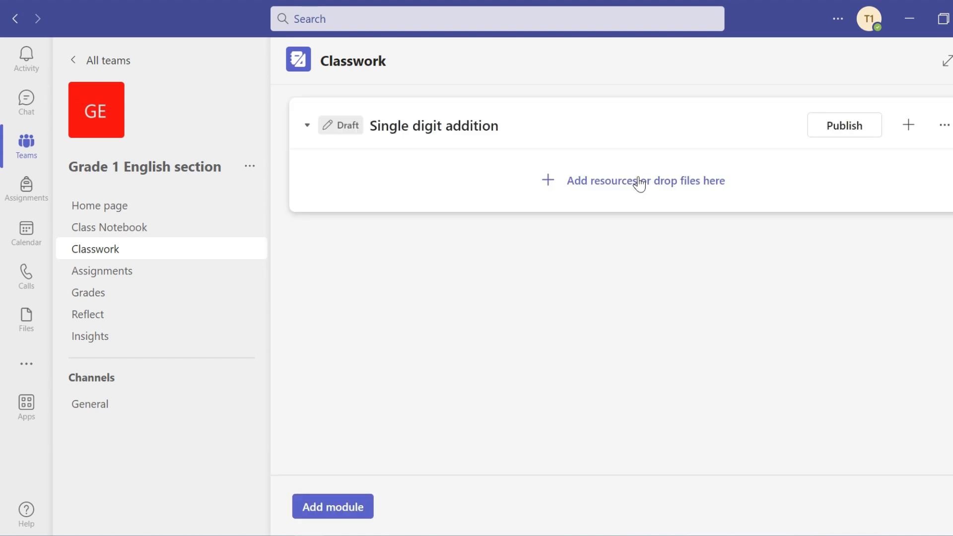
click(640, 184)
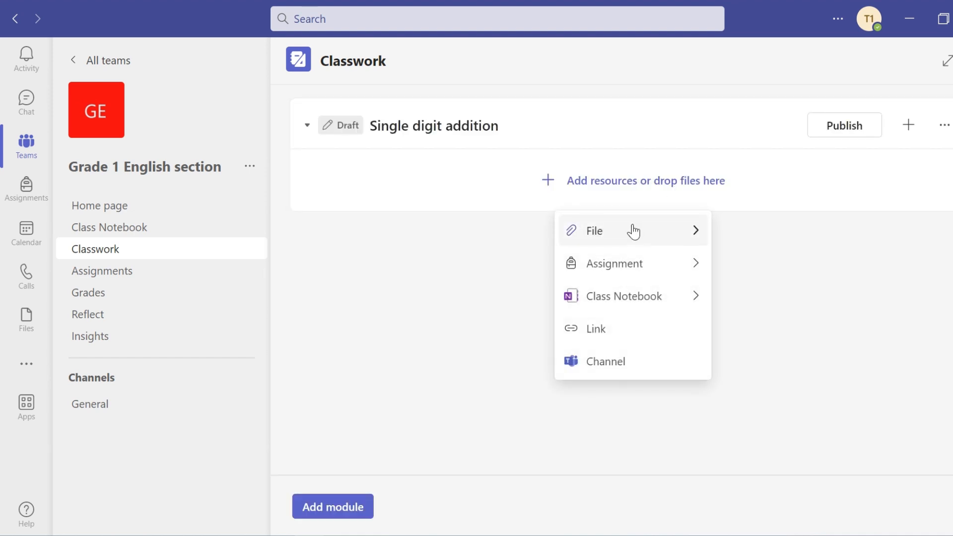
- Upload the file single-digit-addition-1 into the module and publish it to students
mouse_move(656, 234)
click(743, 238)
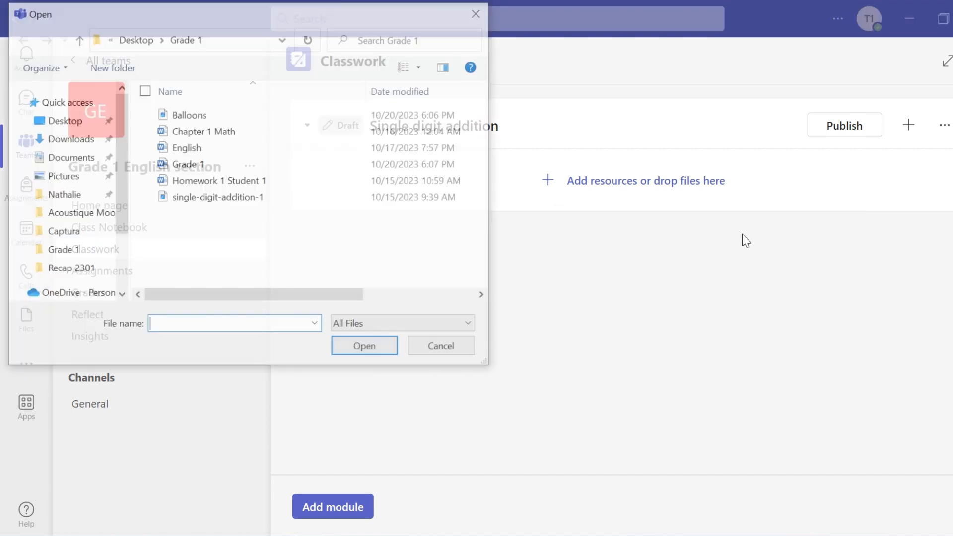
click(256, 197)
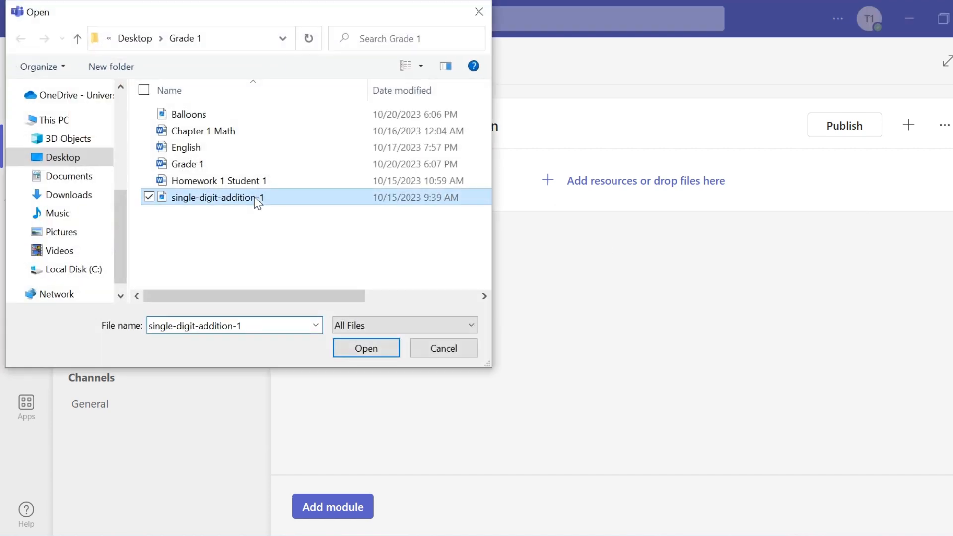
click(386, 347)
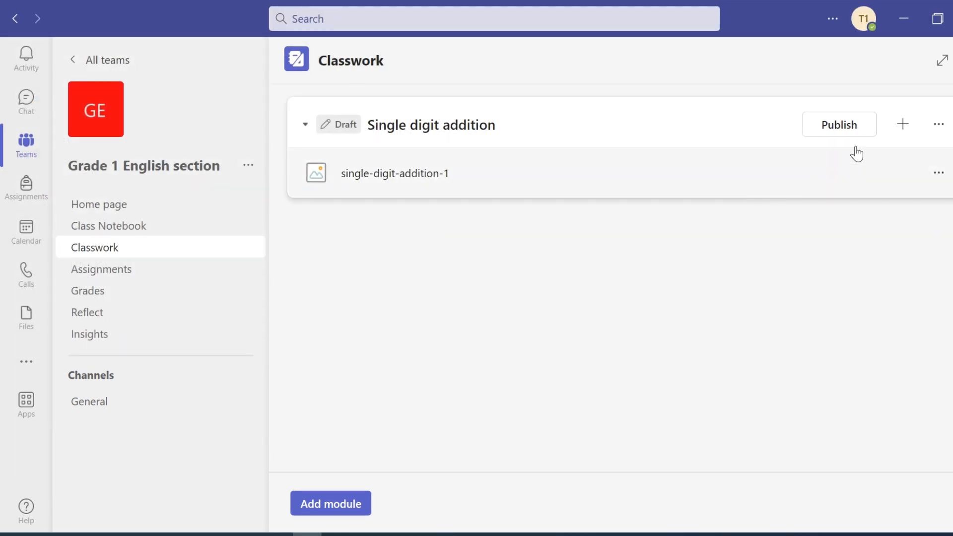
click(838, 127)
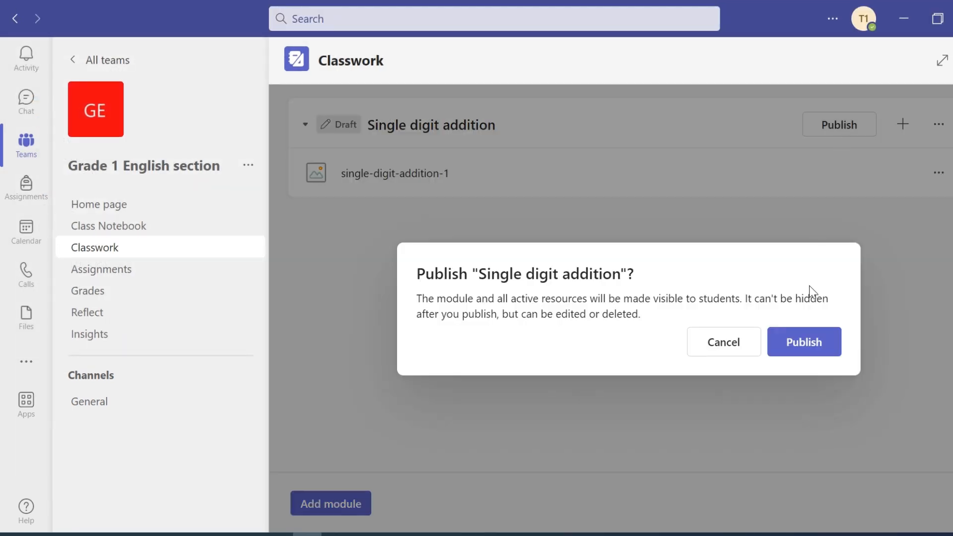
click(795, 352)
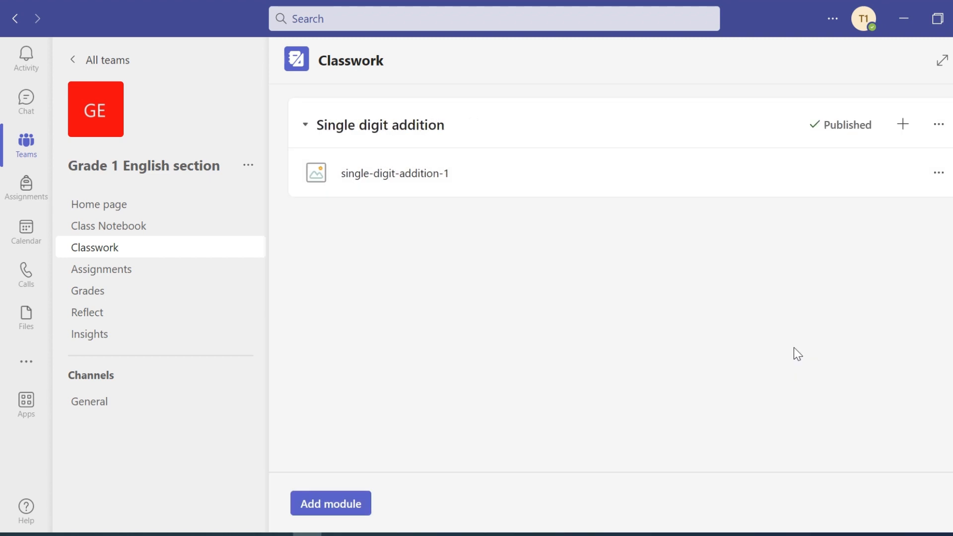
click(101, 271)
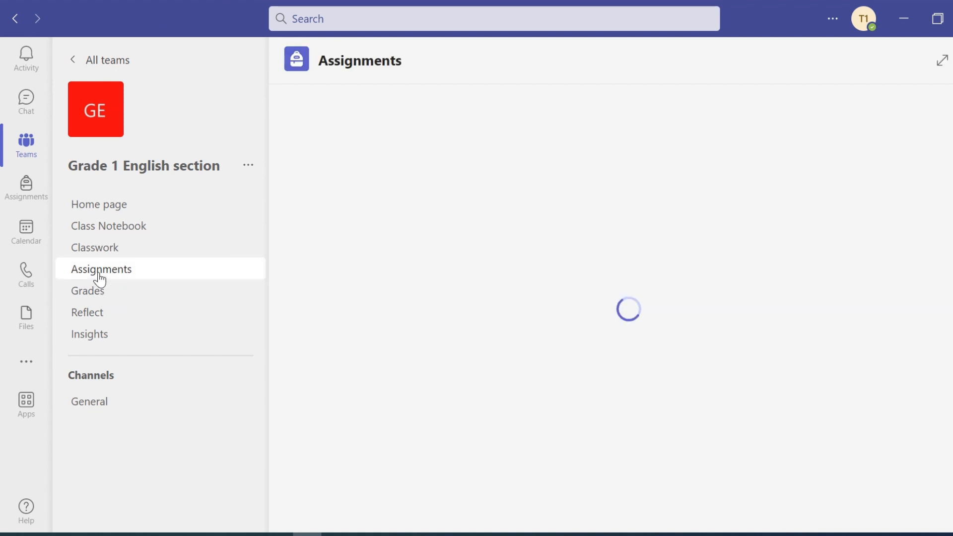
- Start a new assignment titled 'English homework' with instructions 'Describe the autumn season in a paragraph of 3 lines.'
click(324, 513)
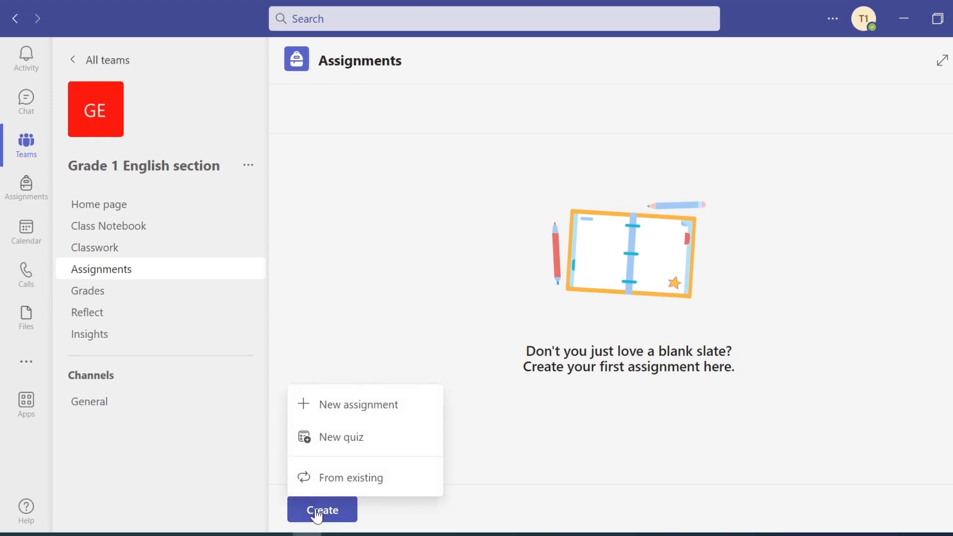
click(356, 405)
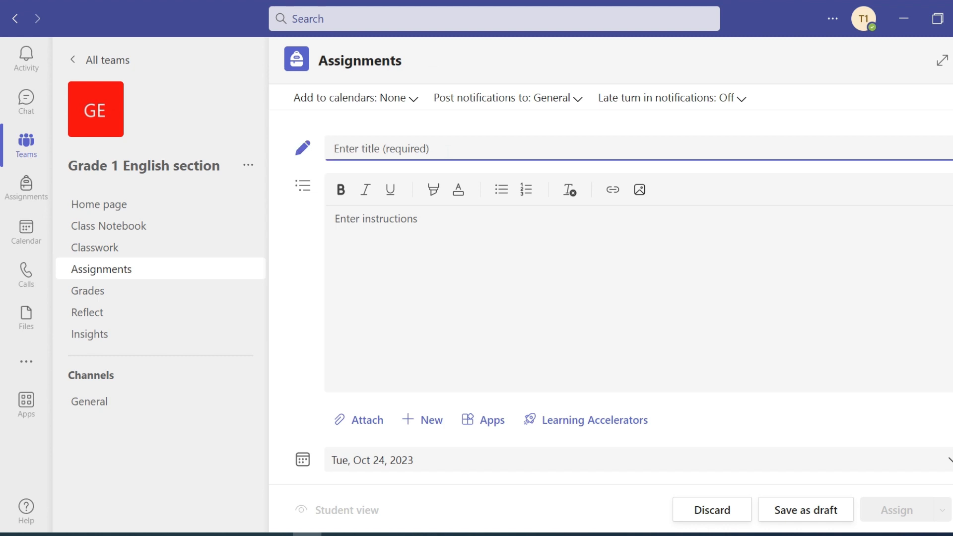
text(English)
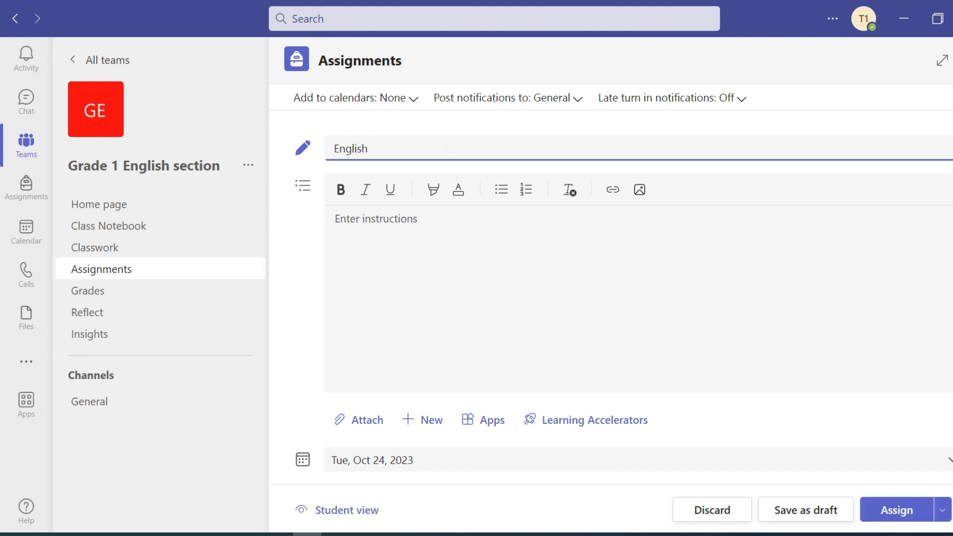
text(homework)
click(367, 219)
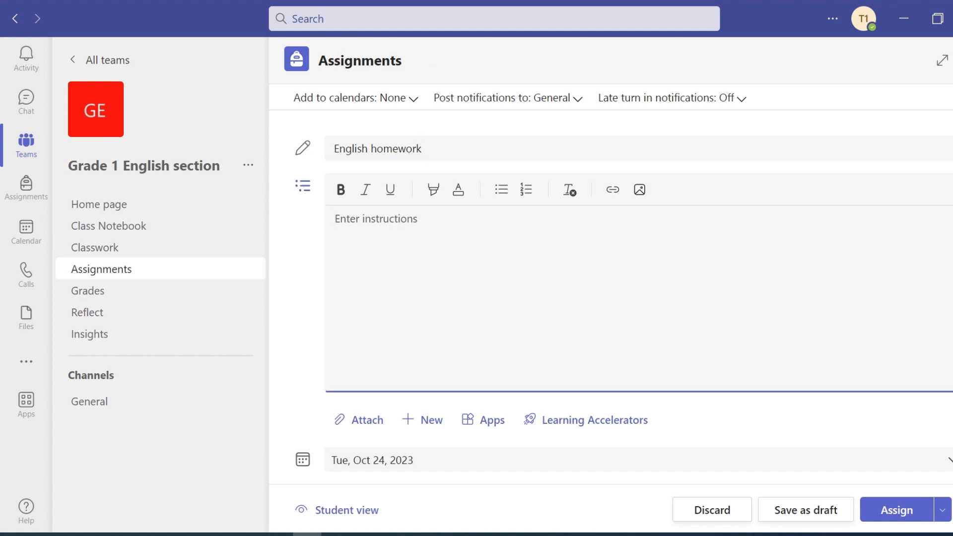
text(Describ)
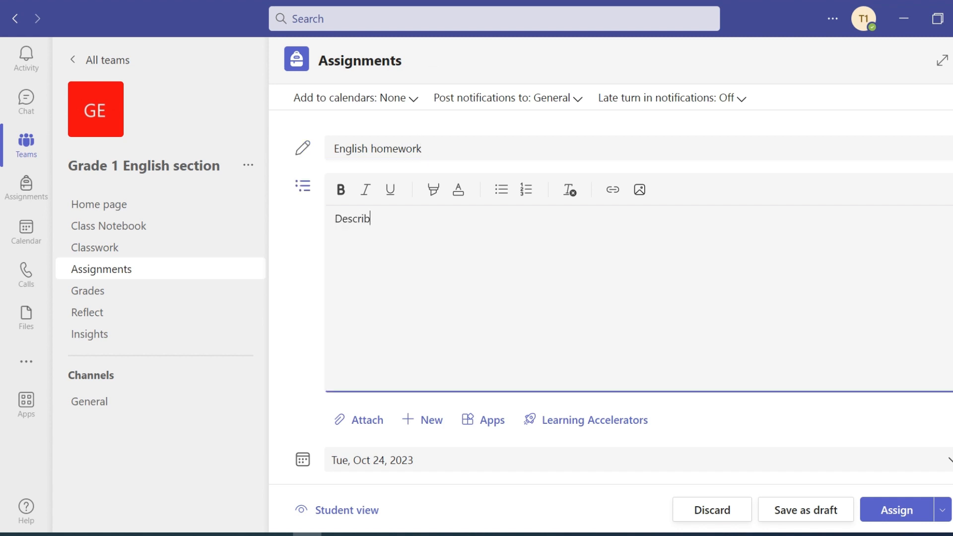
text(e the autumn season in a paragraph of 3 lines.)
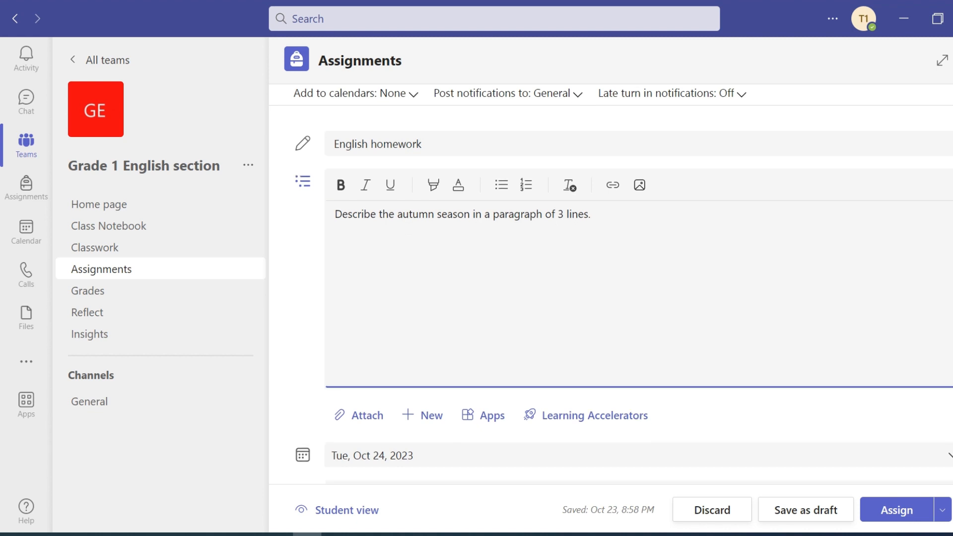
- Set English homework due Oct 24 at 9:00 AM and assign it to all students
scroll(444, 283, down, 5)
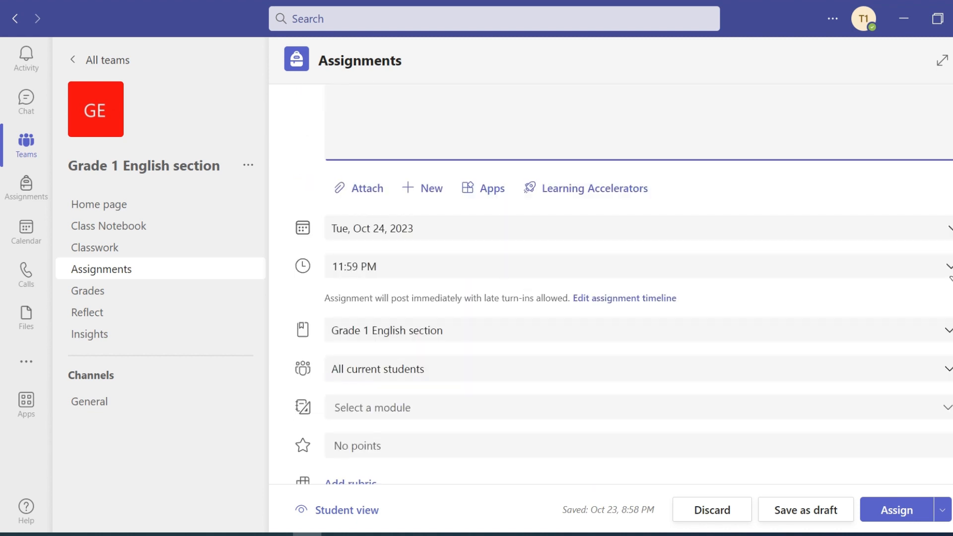
click(938, 235)
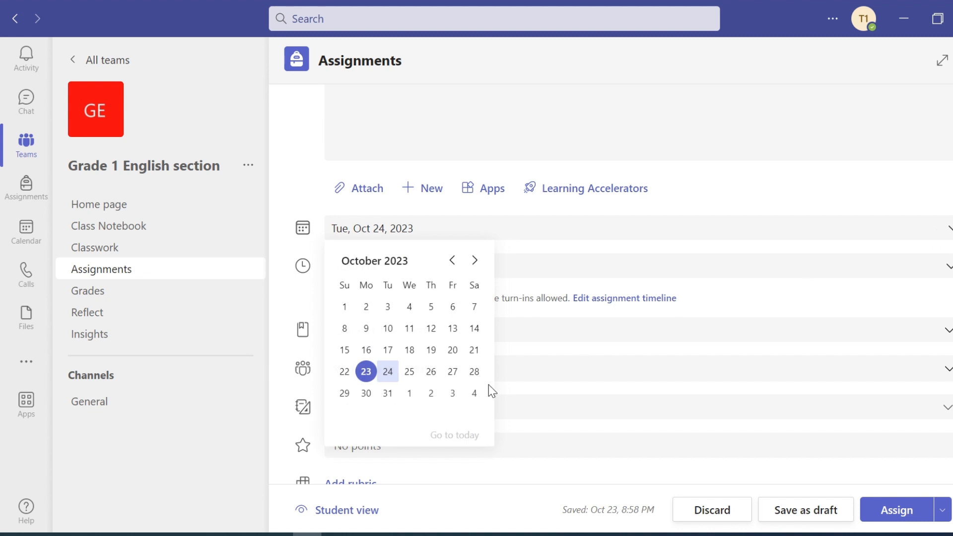
click(389, 372)
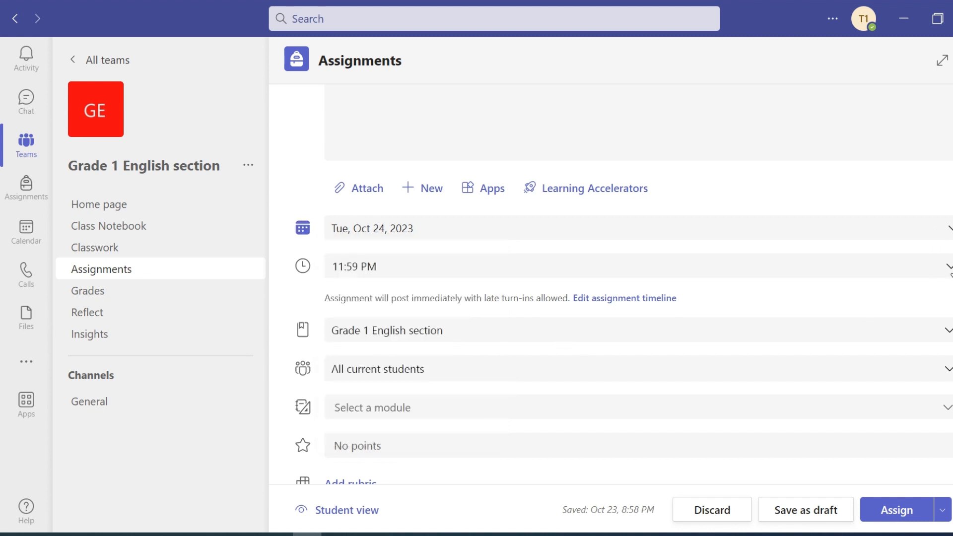
click(947, 268)
scroll(758, 341, up, 12)
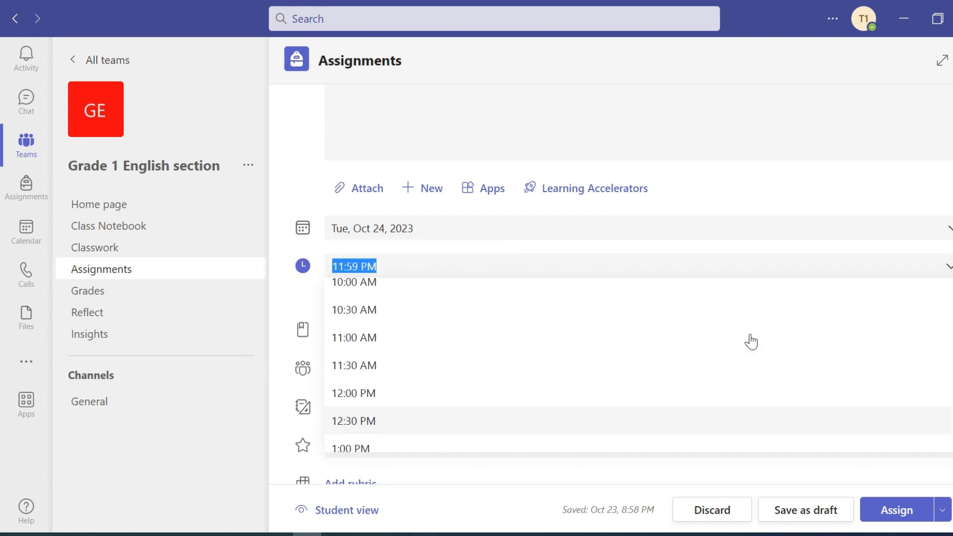
click(420, 299)
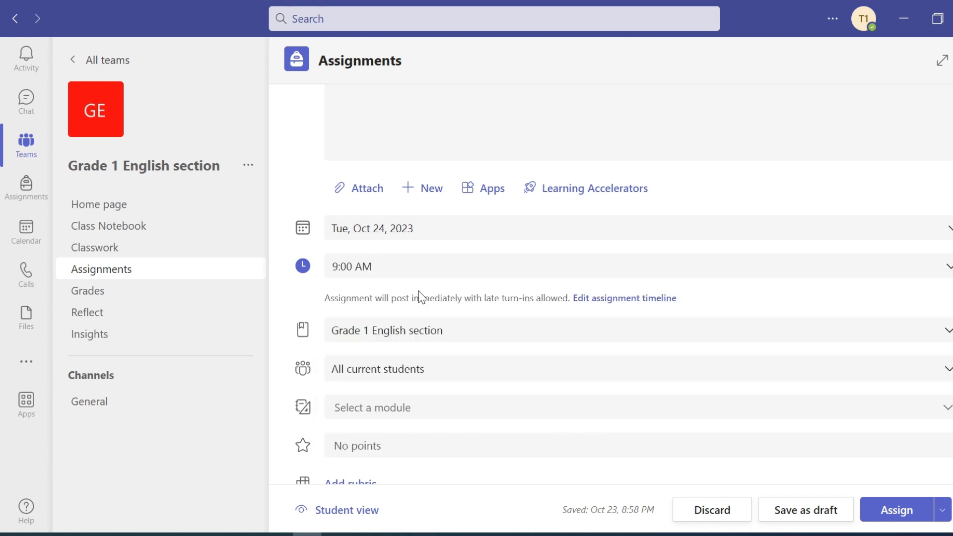
scroll(761, 377, down, 2)
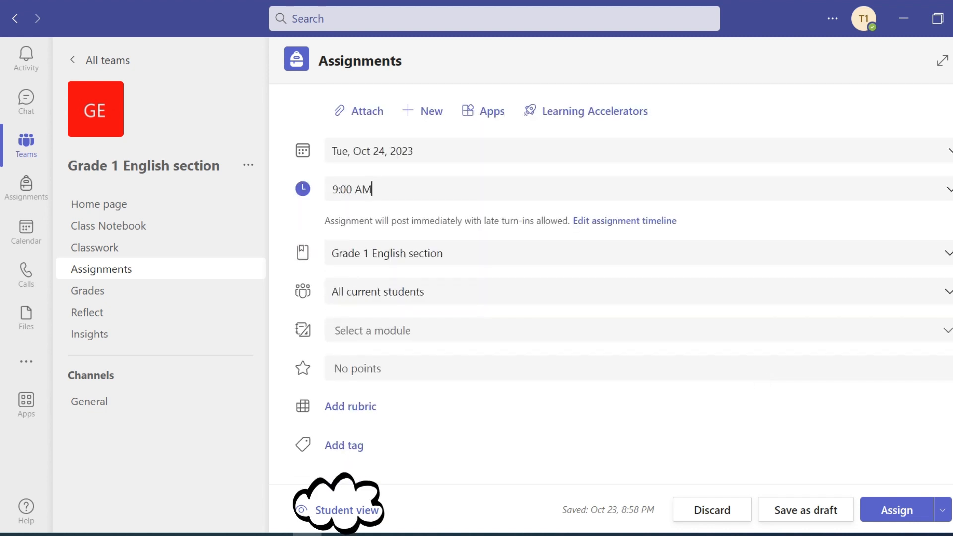
scroll(762, 370, down, 1)
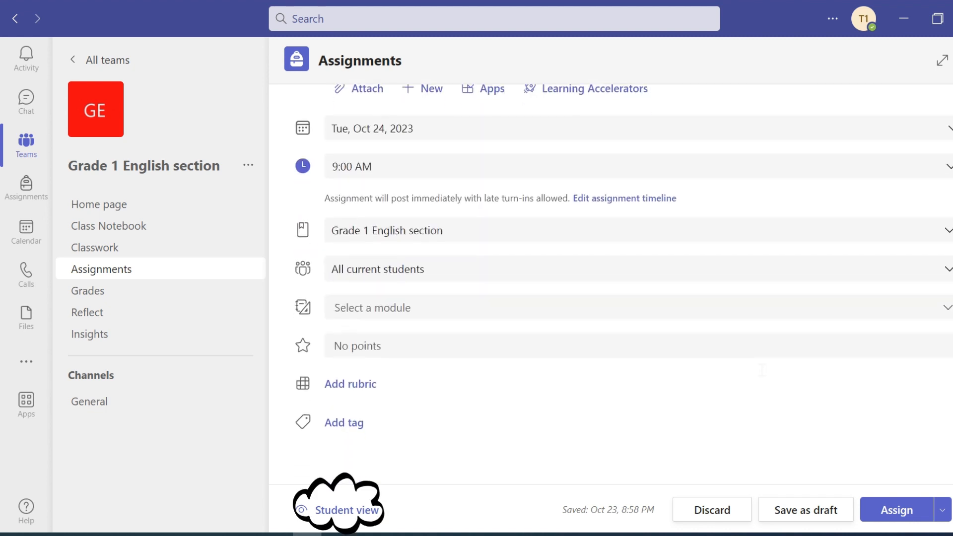
click(896, 510)
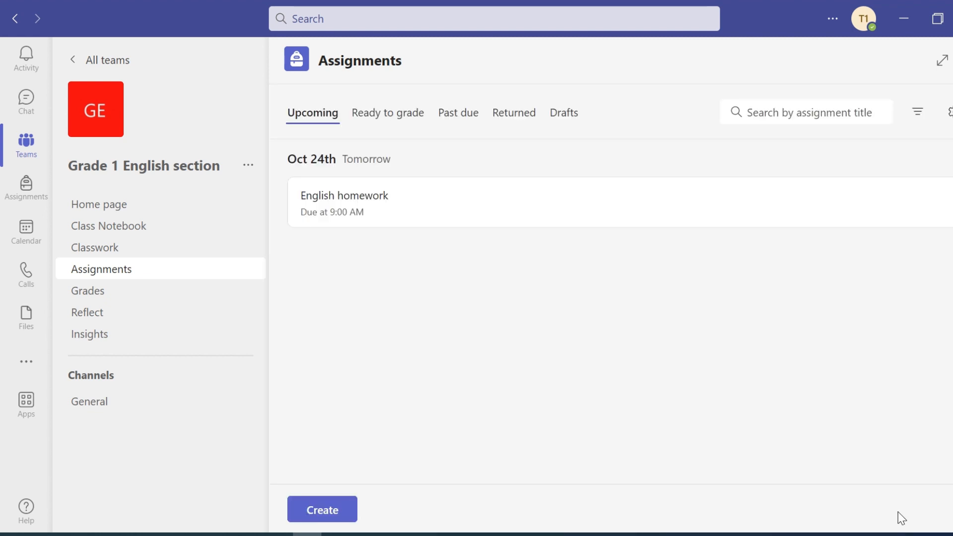
click(312, 514)
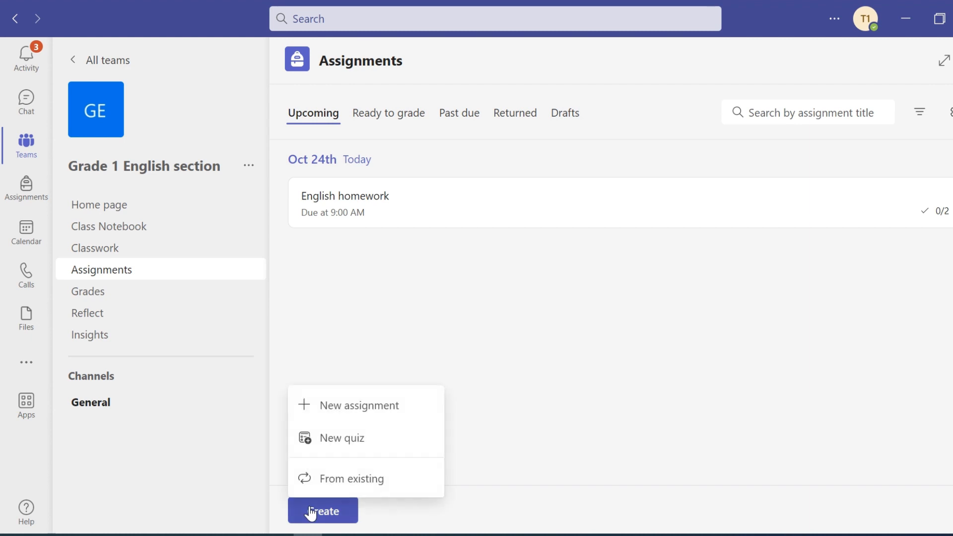
- Attach the Math 1 - Assignment 1 quiz to a new assignment
click(356, 443)
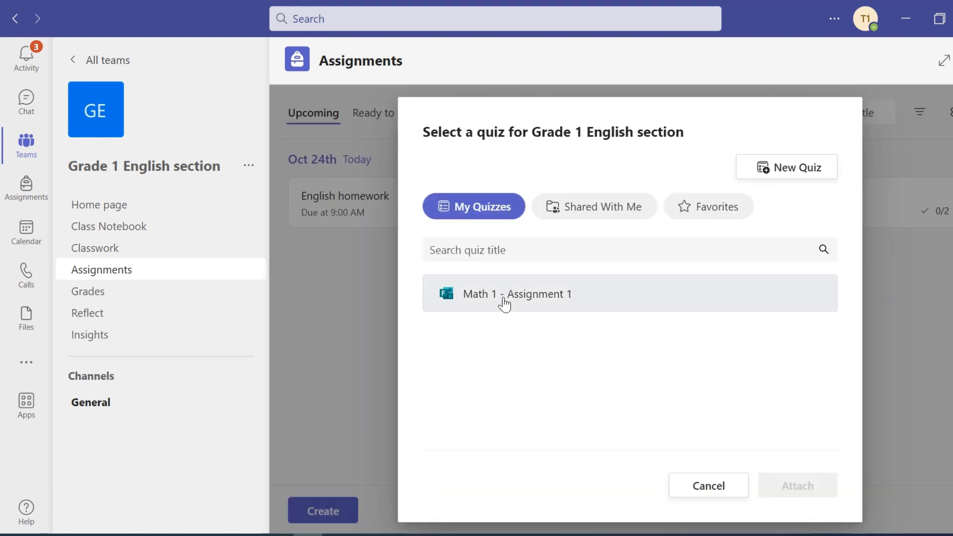
click(504, 304)
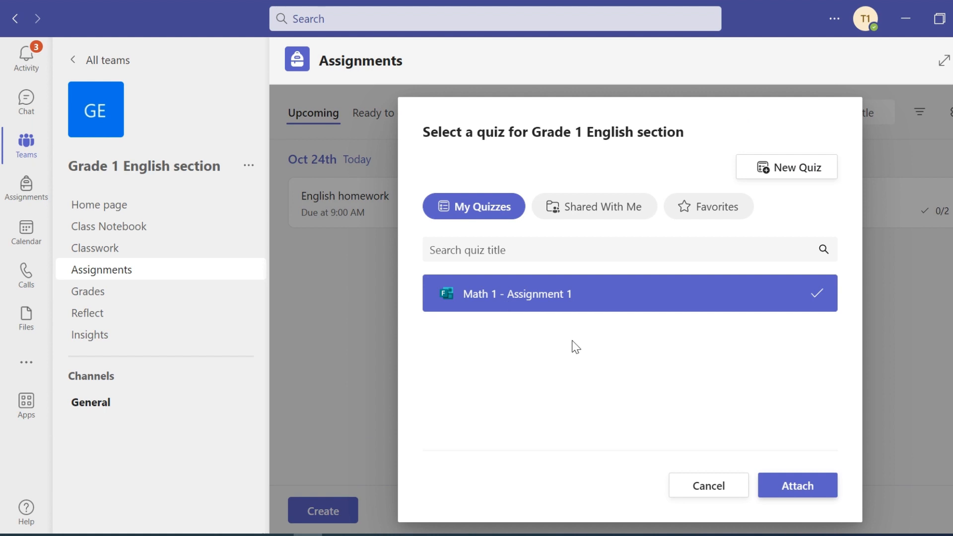
click(778, 487)
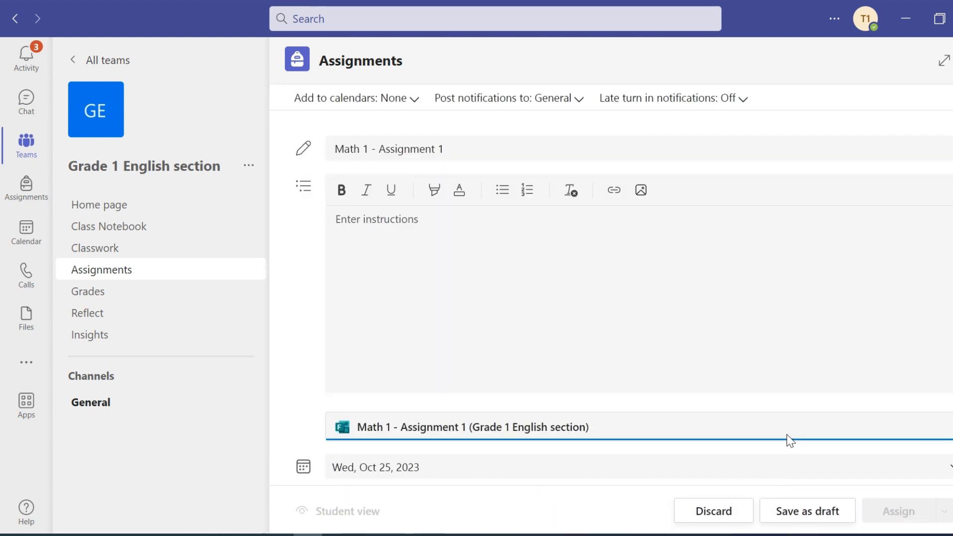
- Set the quiz assignment's due date to Tue, Oct 24, 2023 at 11:00 AM
scroll(766, 368, down, 3)
click(788, 317)
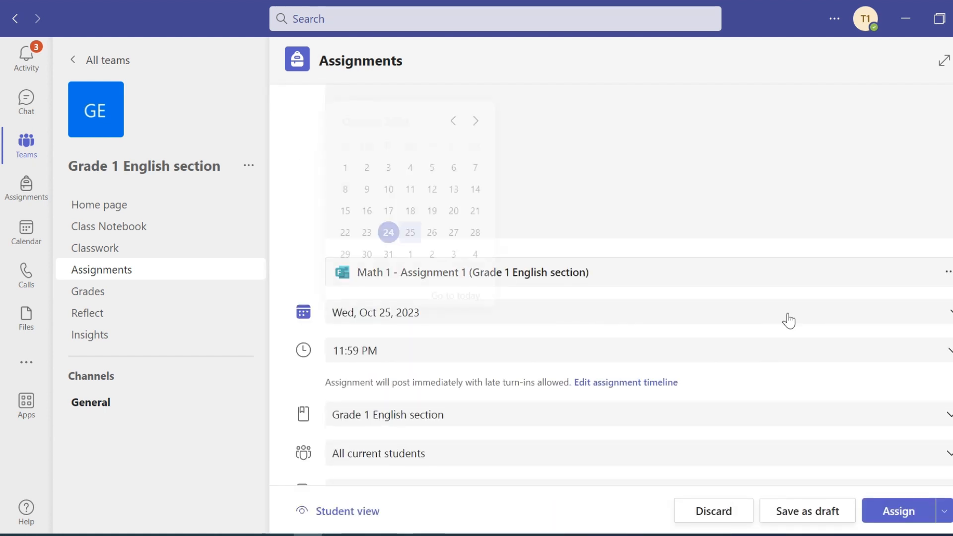
click(388, 225)
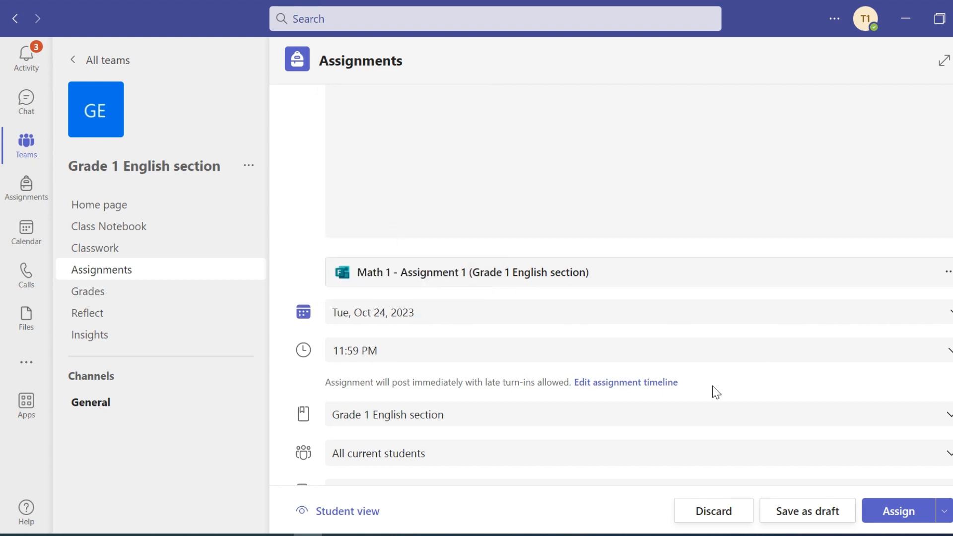
click(950, 354)
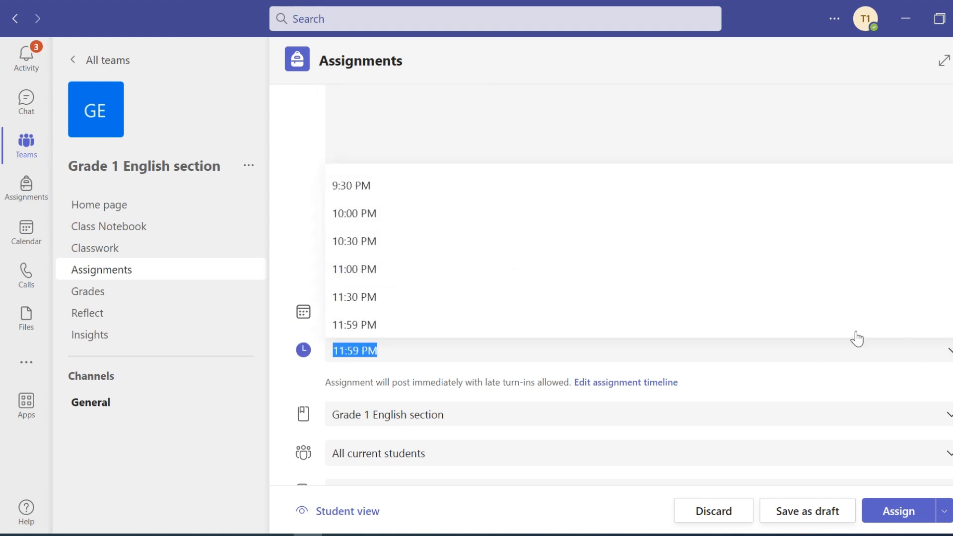
scroll(768, 272, up, 8)
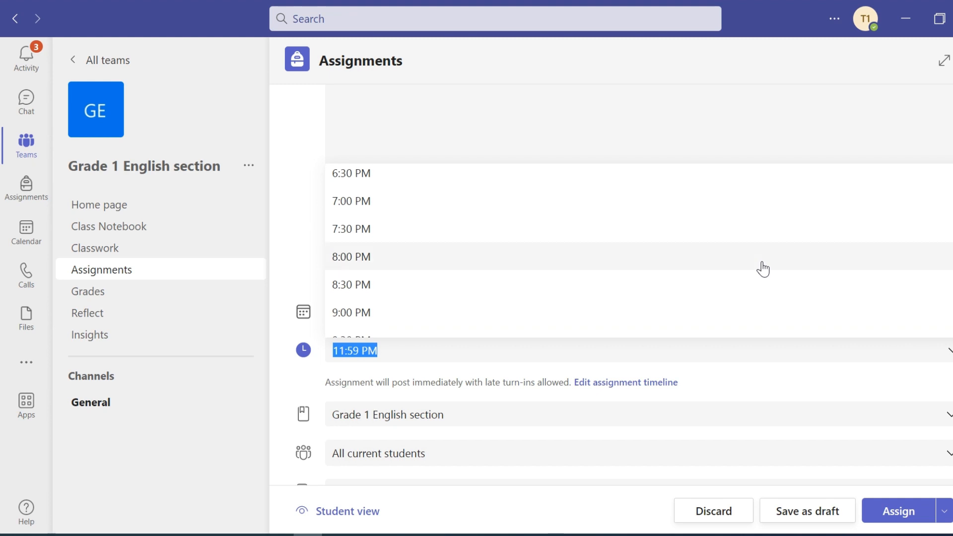
scroll(763, 268, up, 6)
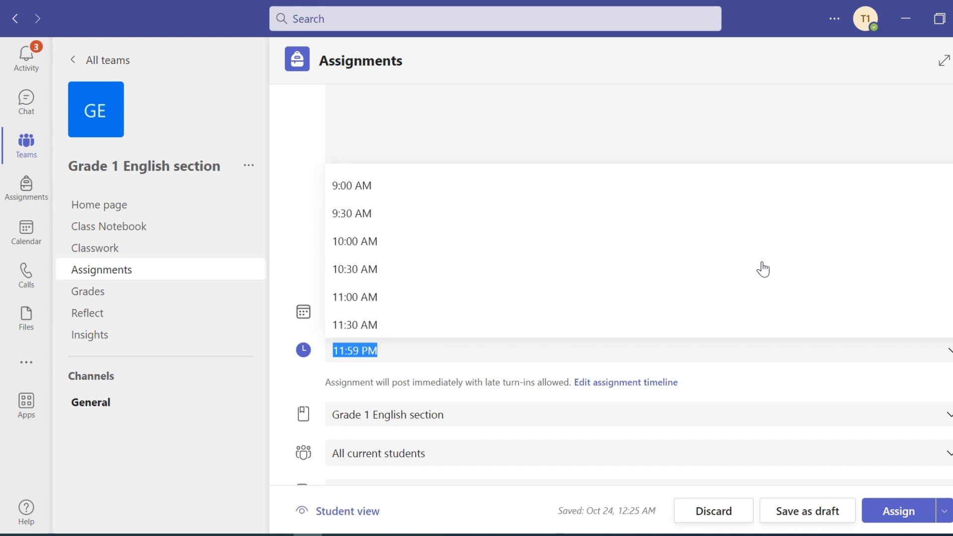
click(620, 315)
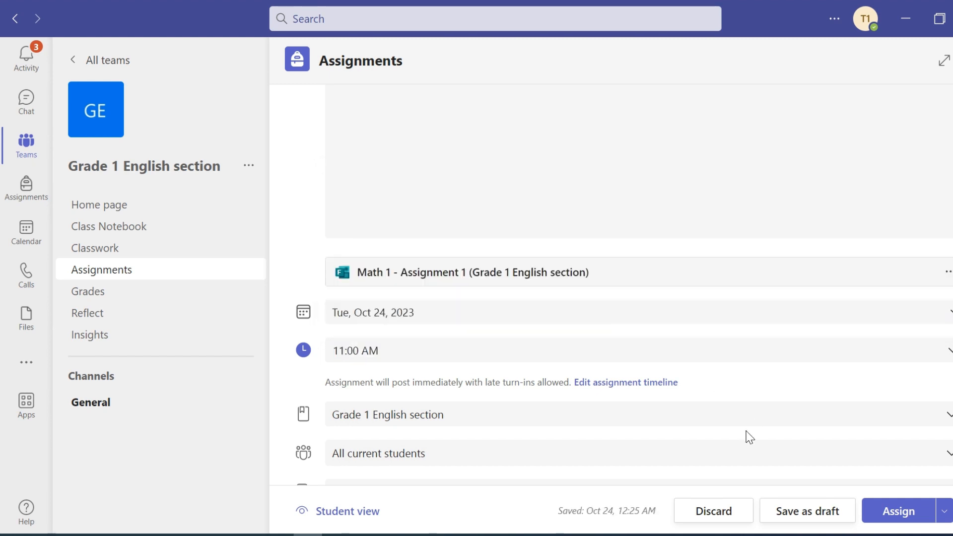
click(637, 383)
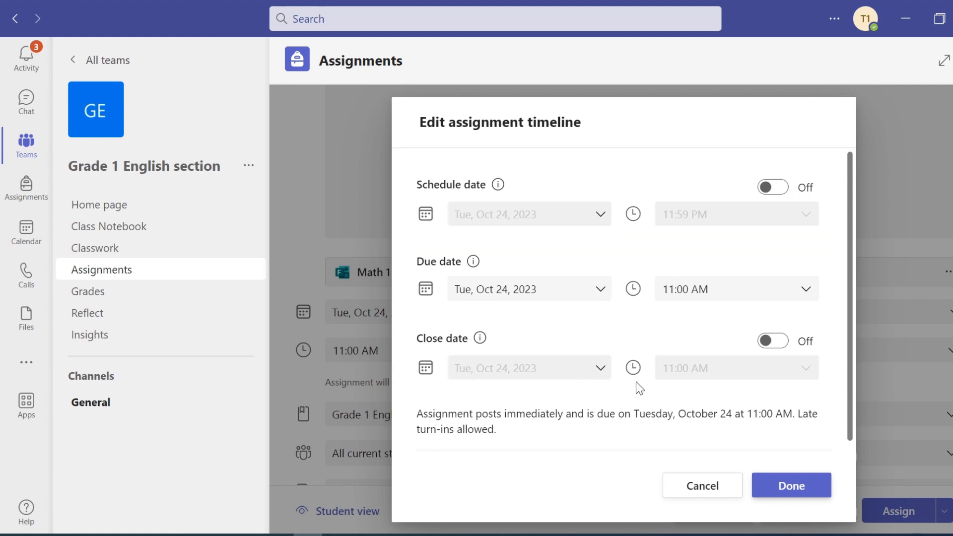
- Add a 12:00 PM close date for late turn-ins and assign Math 1 - Assignment 1
click(774, 341)
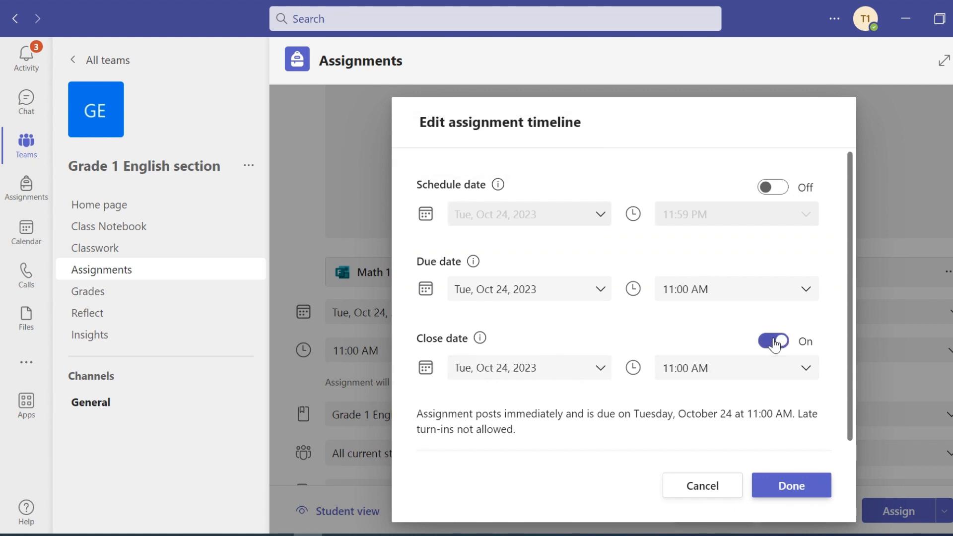
click(809, 373)
scroll(785, 323, down, 2)
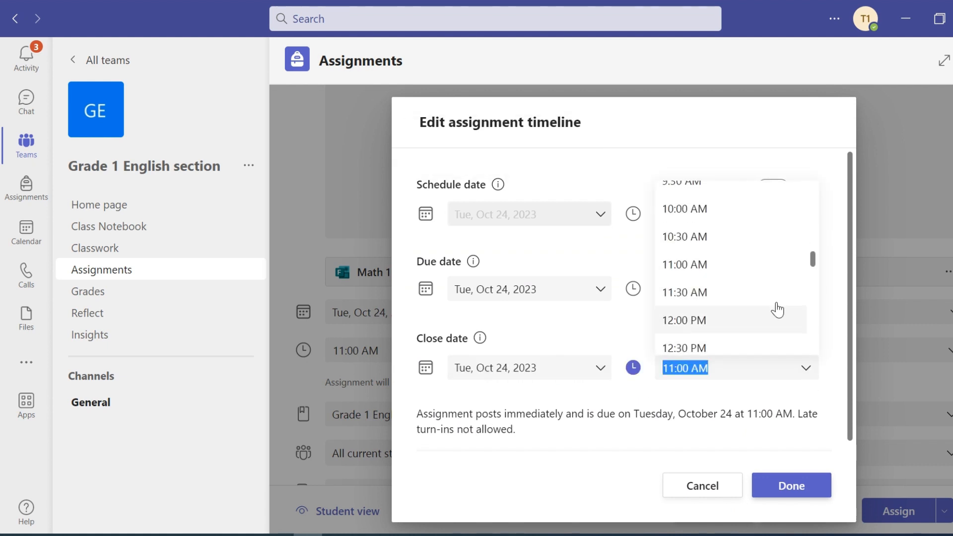
click(774, 317)
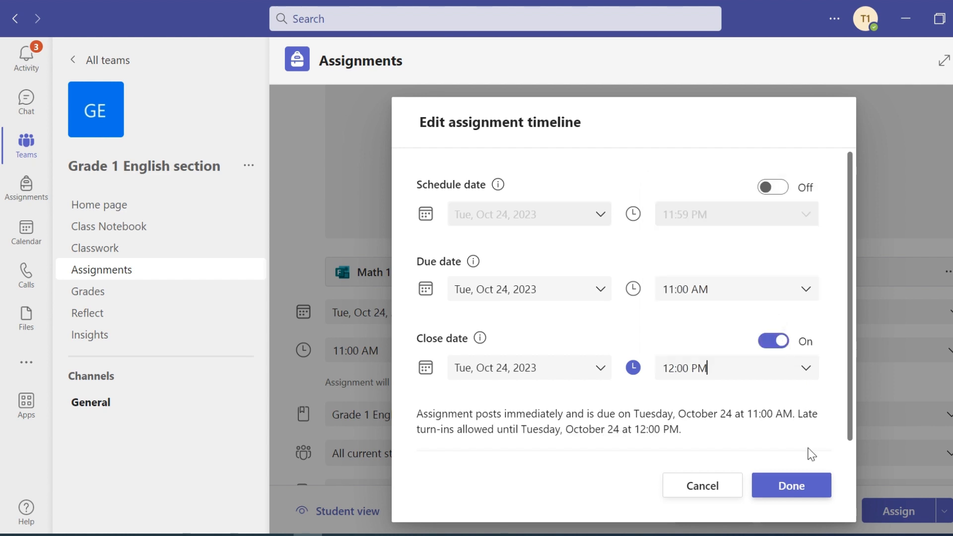
click(793, 492)
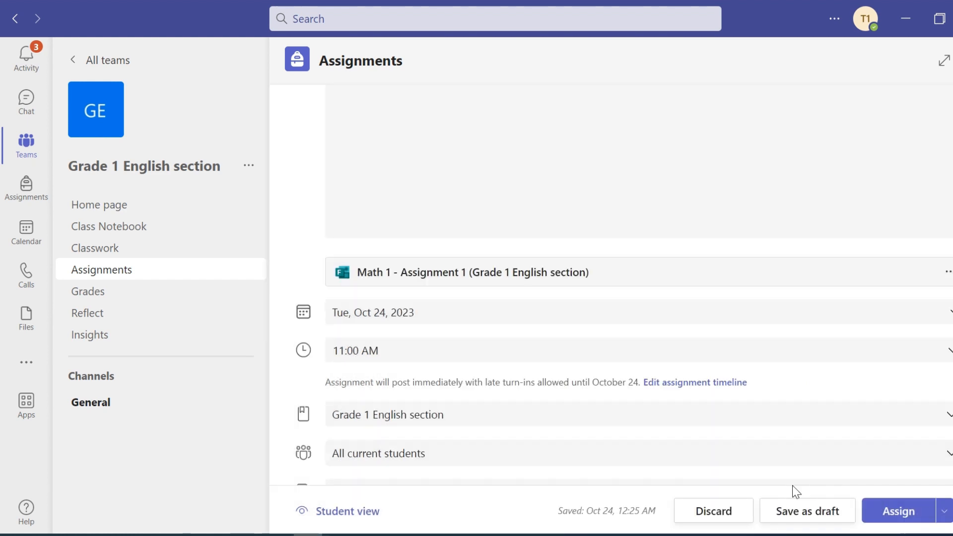
click(897, 512)
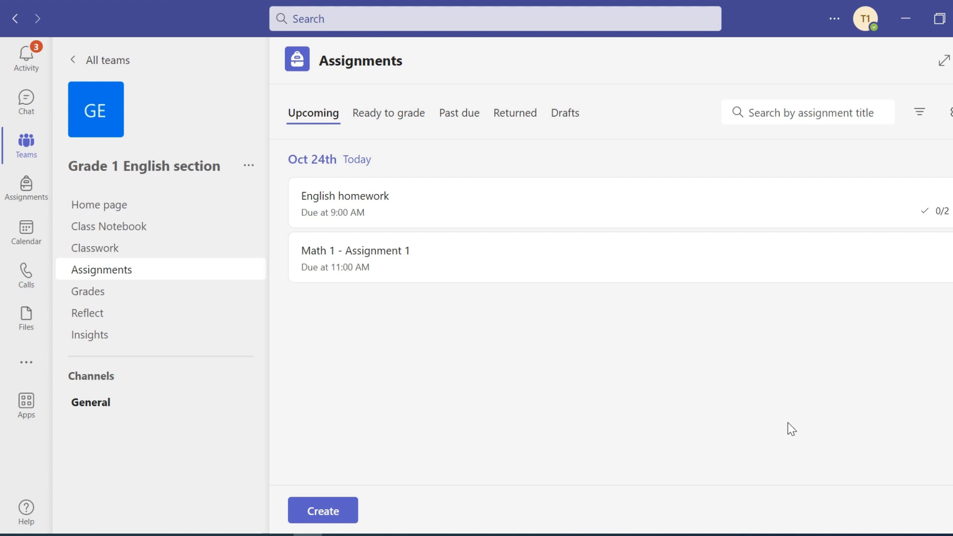
- Open the General channel and scroll its posts to find the Math 1 - Assignment 1 post
click(94, 405)
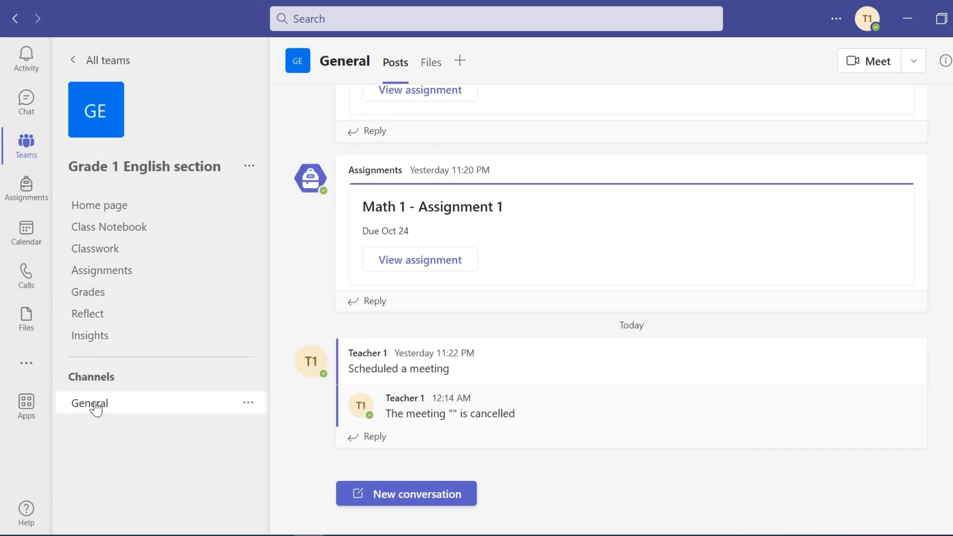
scroll(440, 310, up, 3)
scroll(440, 310, down, 2)
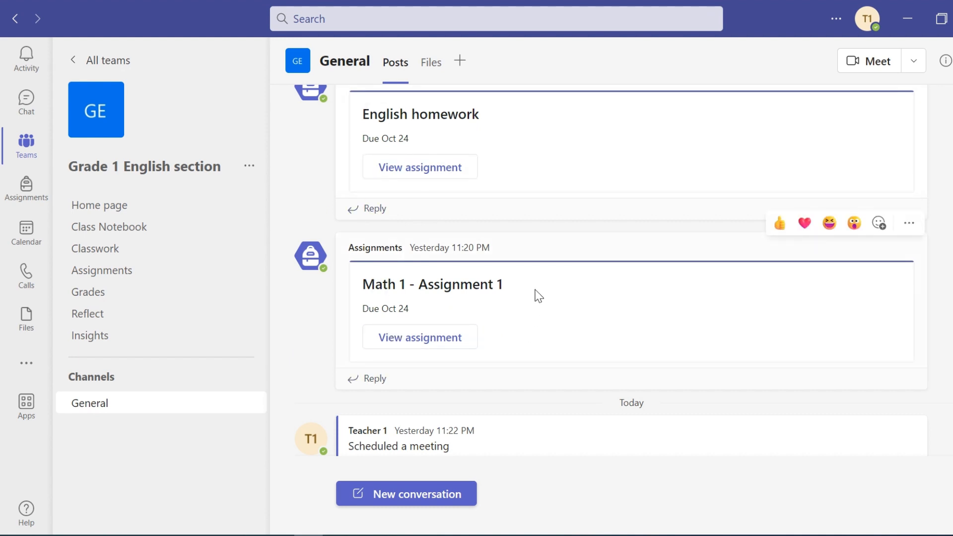
scroll(538, 295, up, 3)
- Upload English.docx into the General channel's Class Materials folder, then return to Posts
click(432, 63)
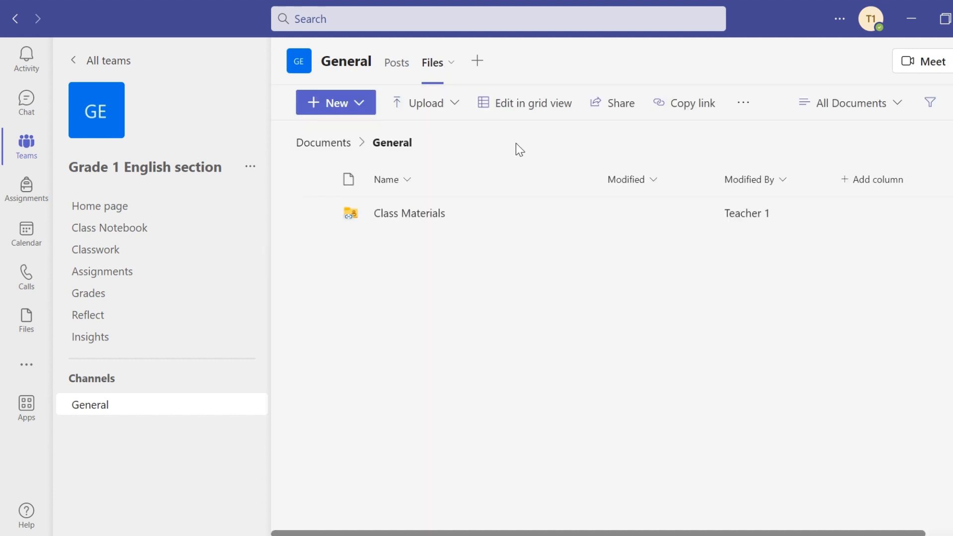
click(392, 212)
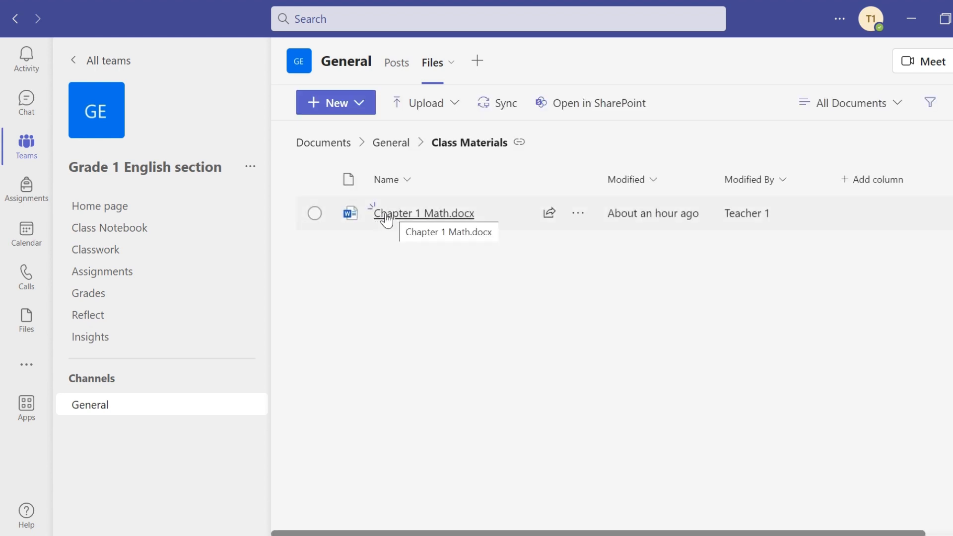
click(453, 104)
click(424, 135)
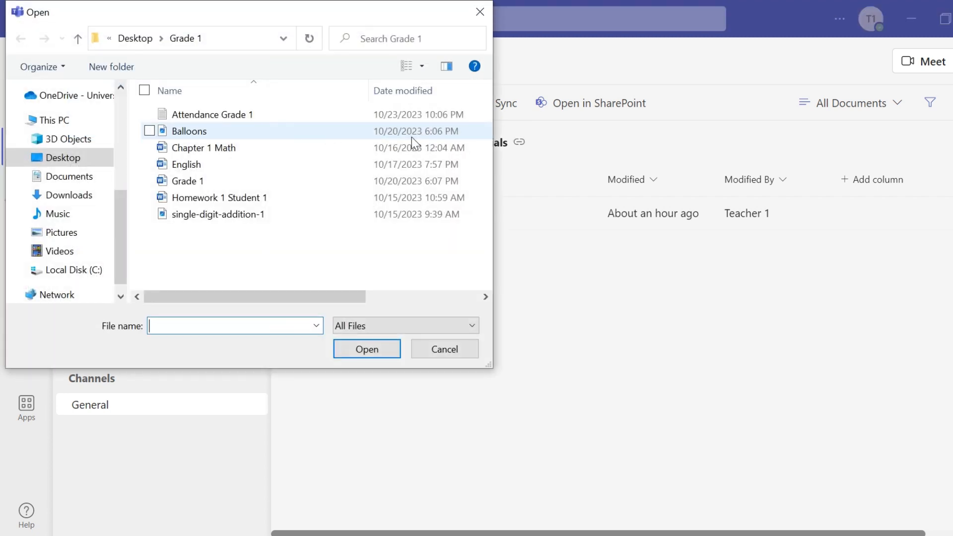
click(247, 169)
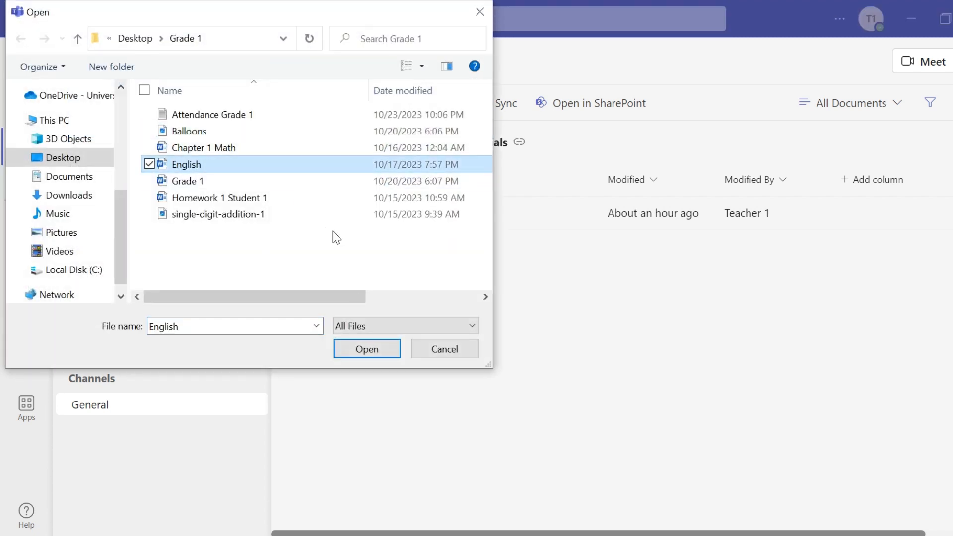
click(368, 349)
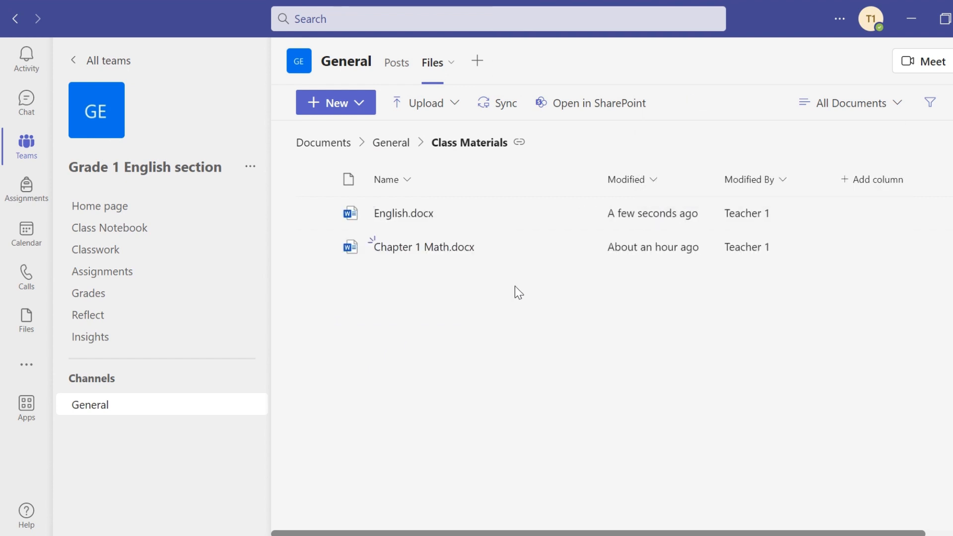
click(396, 66)
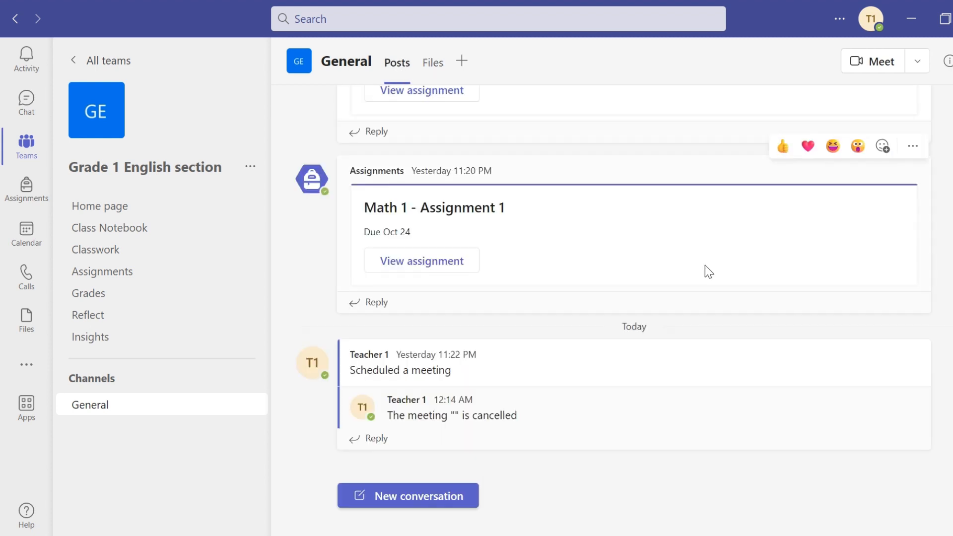
- Start scheduling a new meeting in the Grade 1 English section General channel
scroll(705, 272, up, 2)
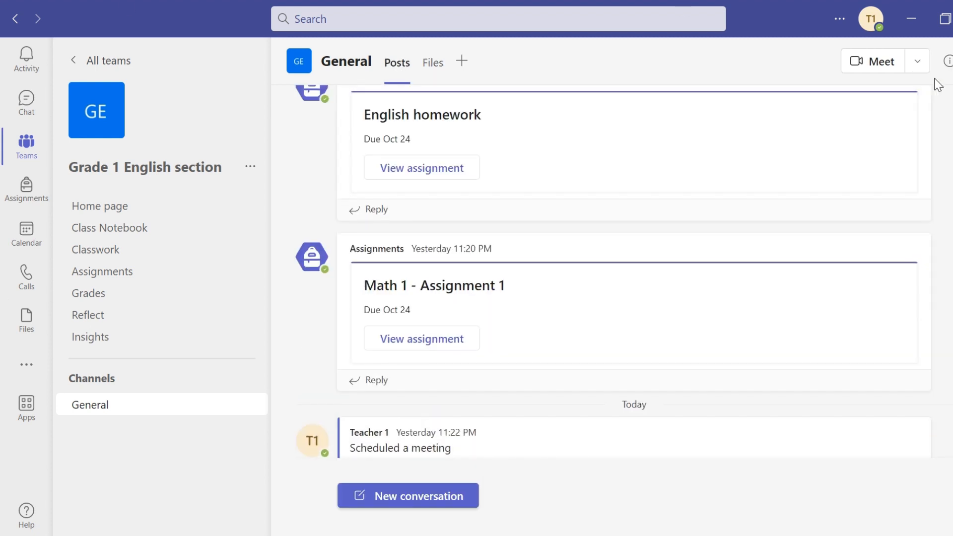
click(922, 69)
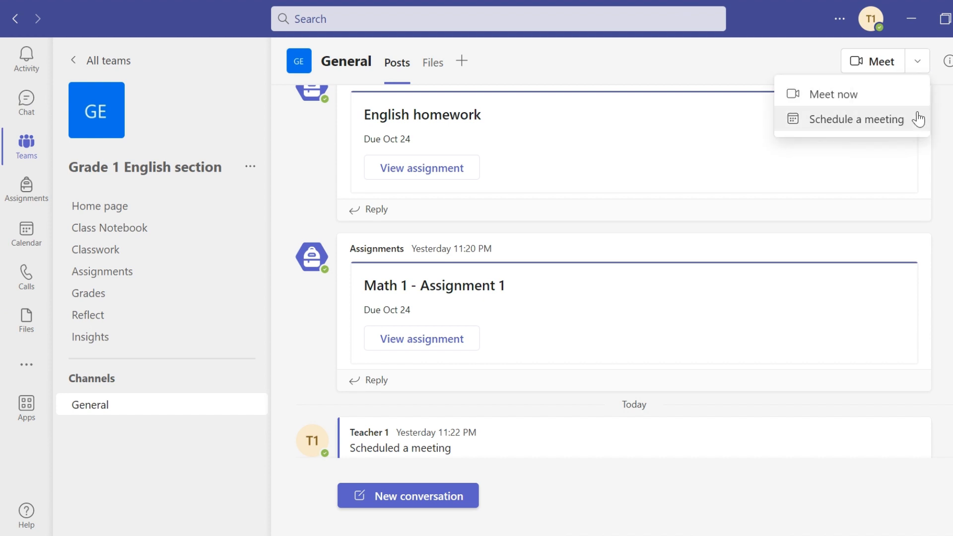
click(849, 128)
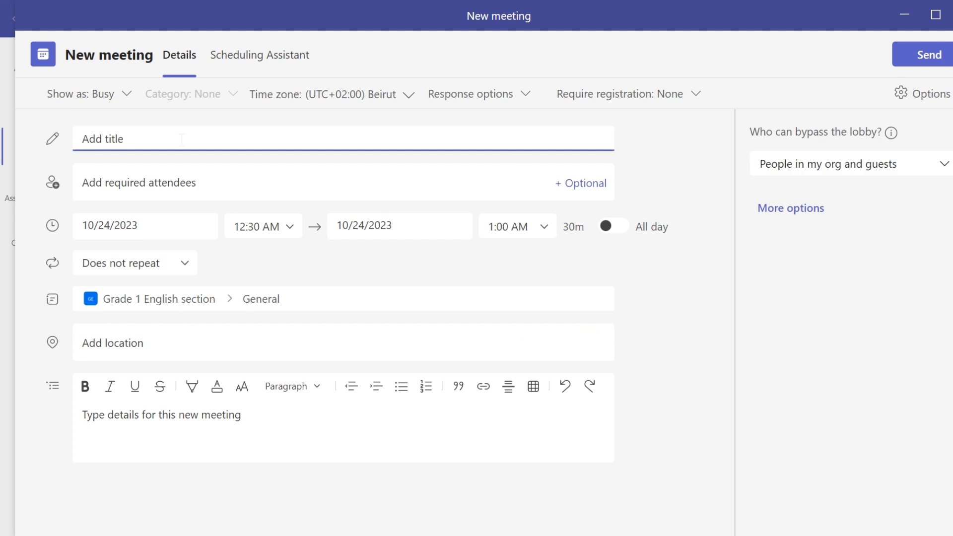
- Title the meeting 'English', start it at 11:00 AM, and set it to repeat weekly
text(English)
click(290, 229)
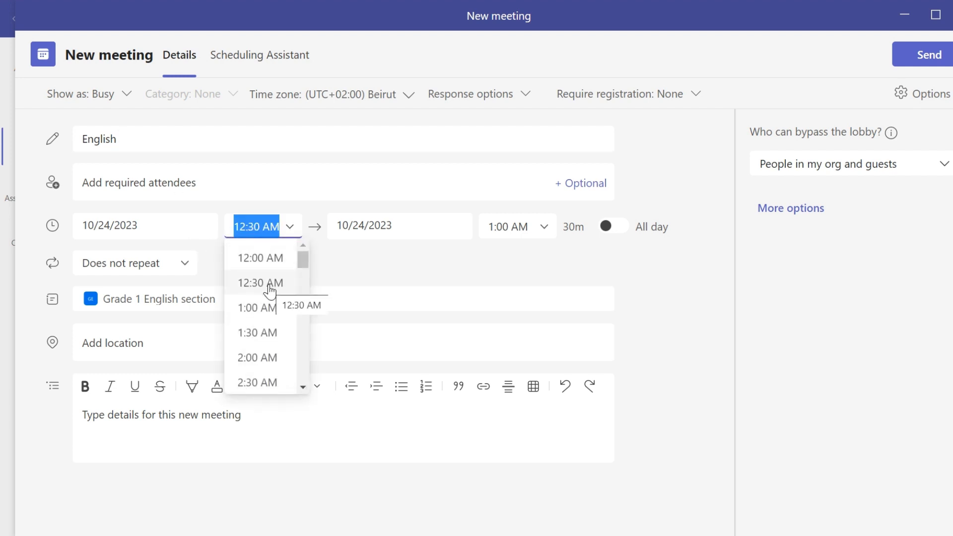
scroll(265, 308, down, 9)
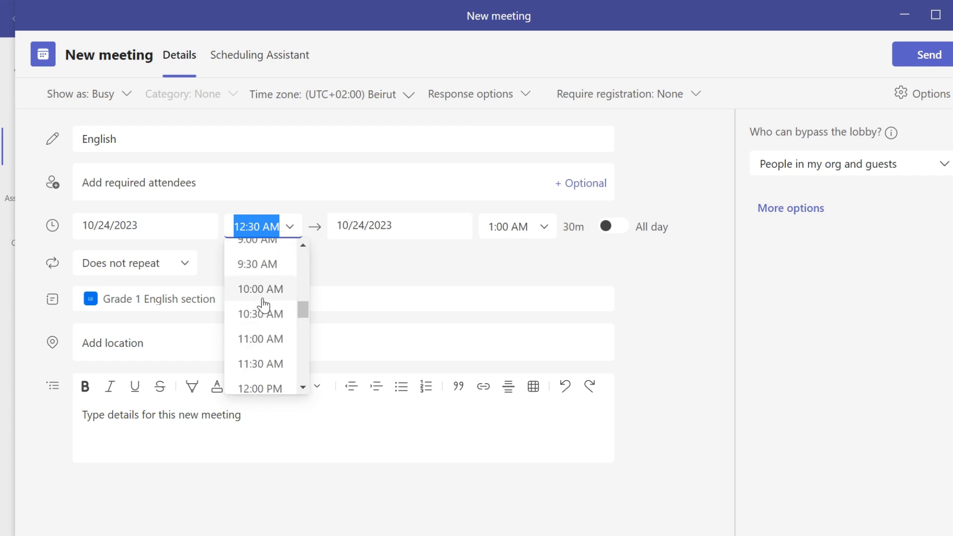
click(257, 342)
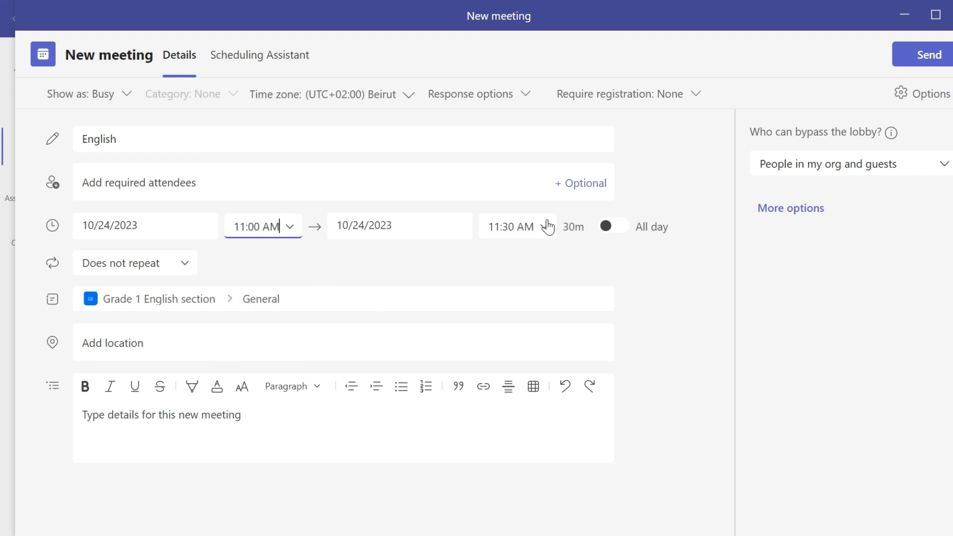
click(187, 269)
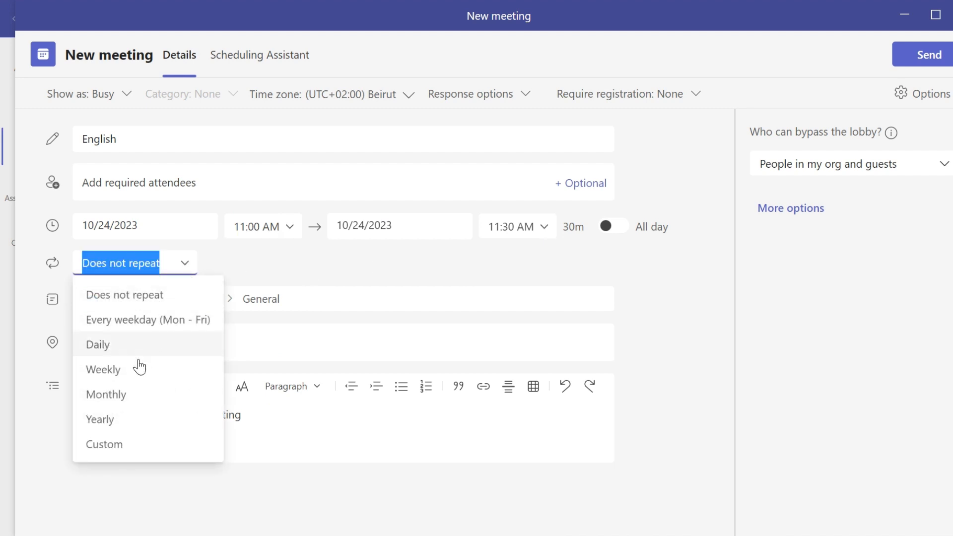
click(116, 368)
- End the weekly recurrence on June 25, 2024, save it, and send the meeting
click(399, 308)
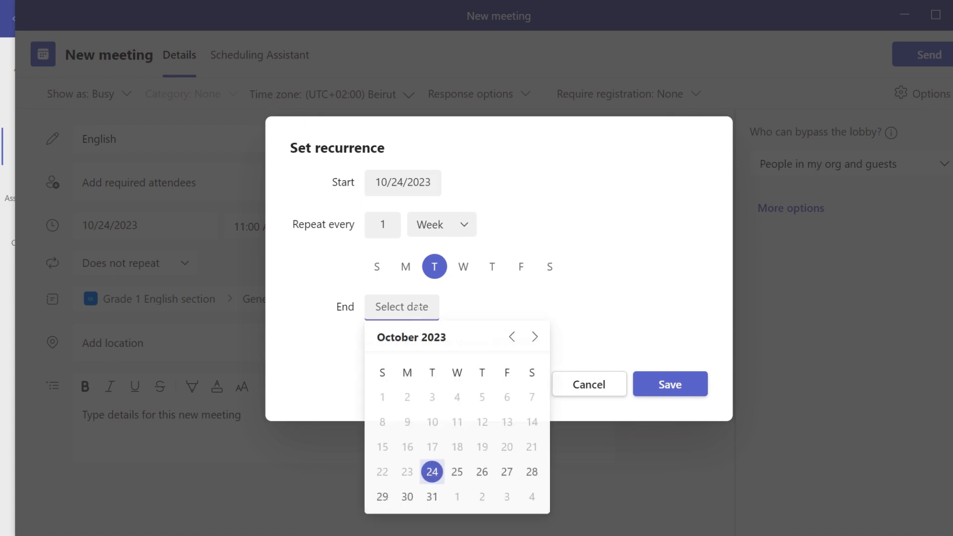
click(534, 338)
click(534, 339)
click(534, 339)
click(534, 339)
click(534, 338)
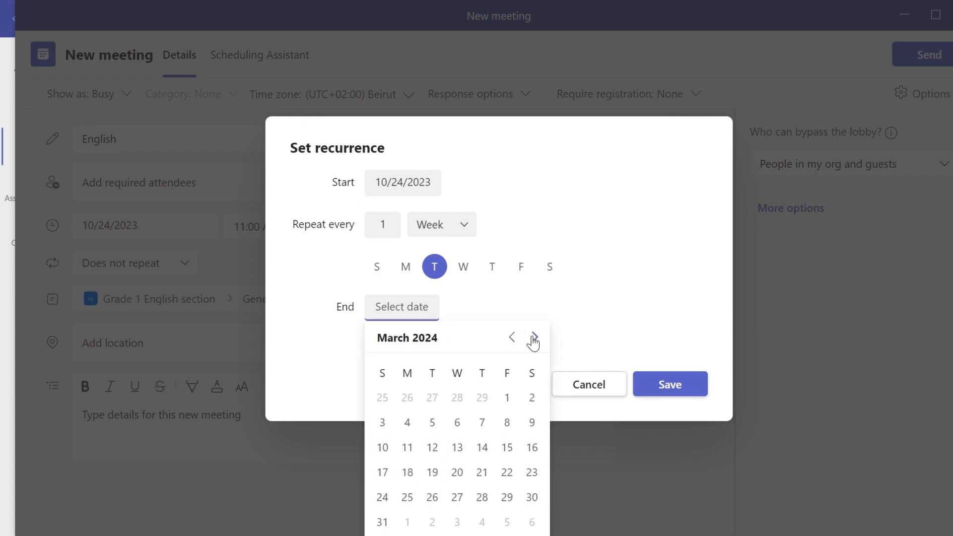
click(534, 338)
click(534, 339)
click(534, 339)
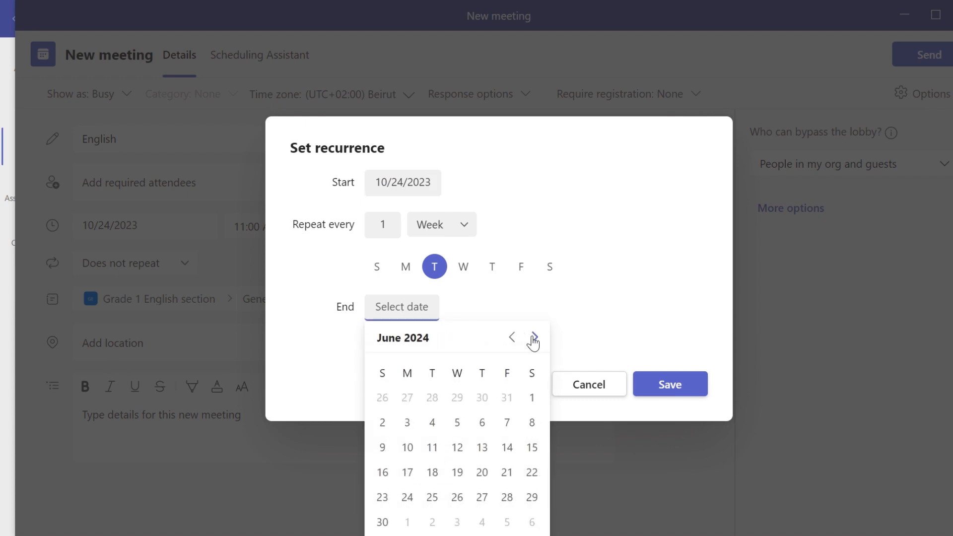
click(433, 497)
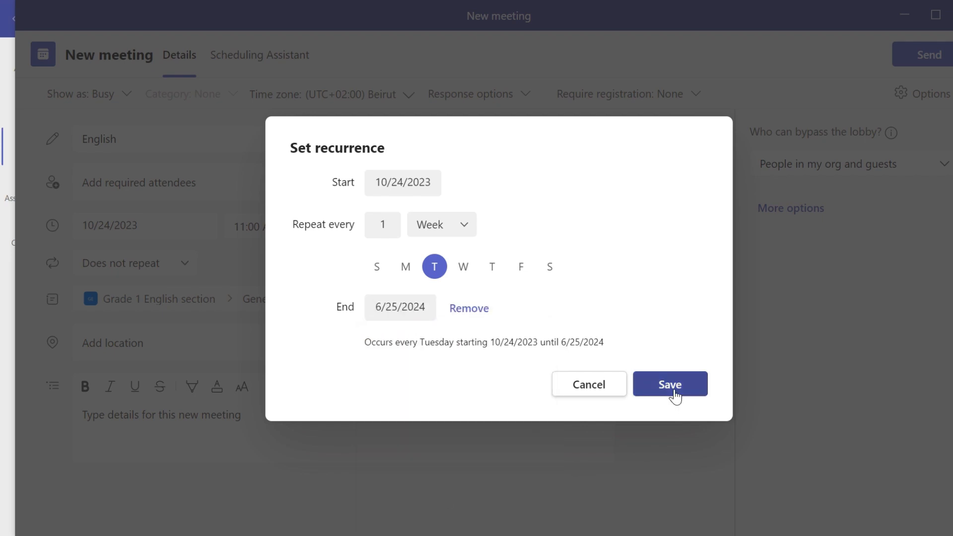
click(673, 390)
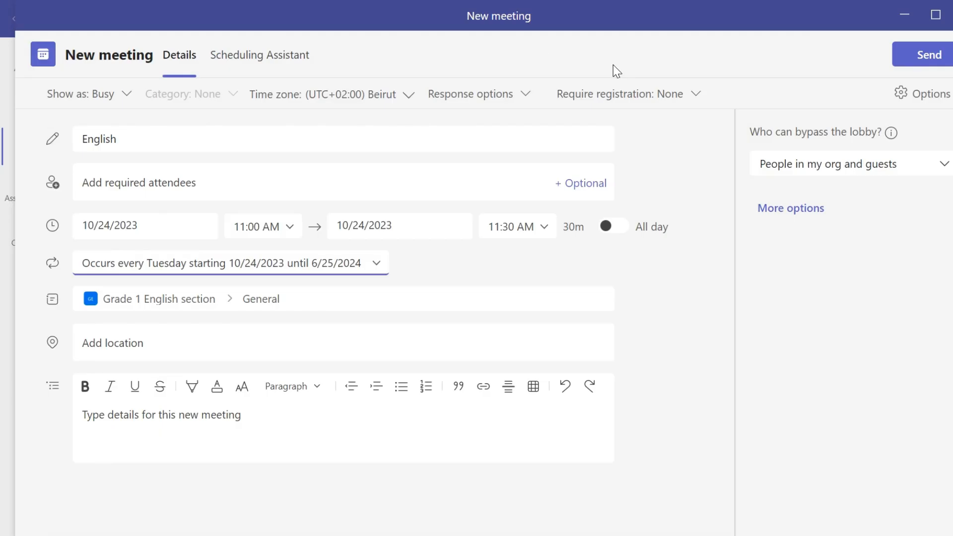
click(919, 62)
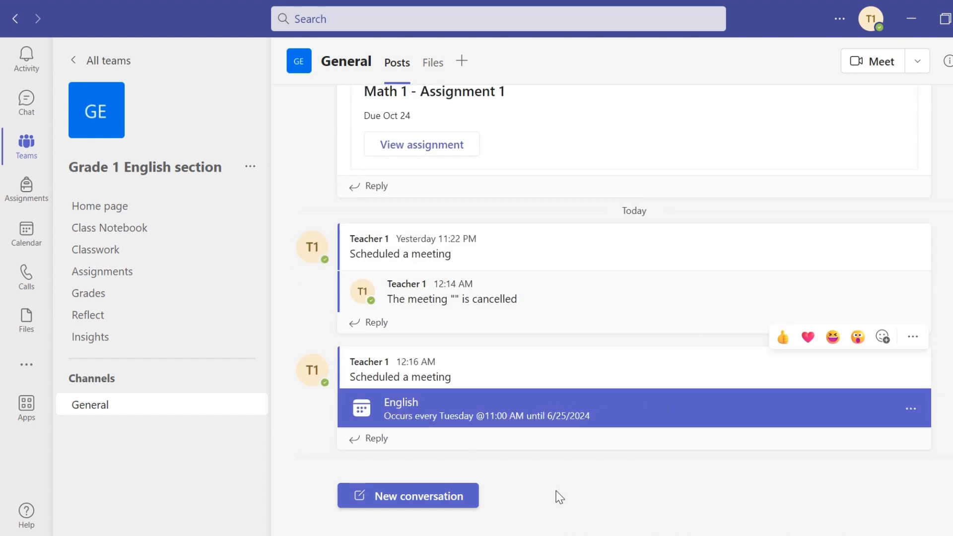
- Open the Calendar and scroll to the morning hours showing Tuesday's 11 AM English meeting
click(26, 233)
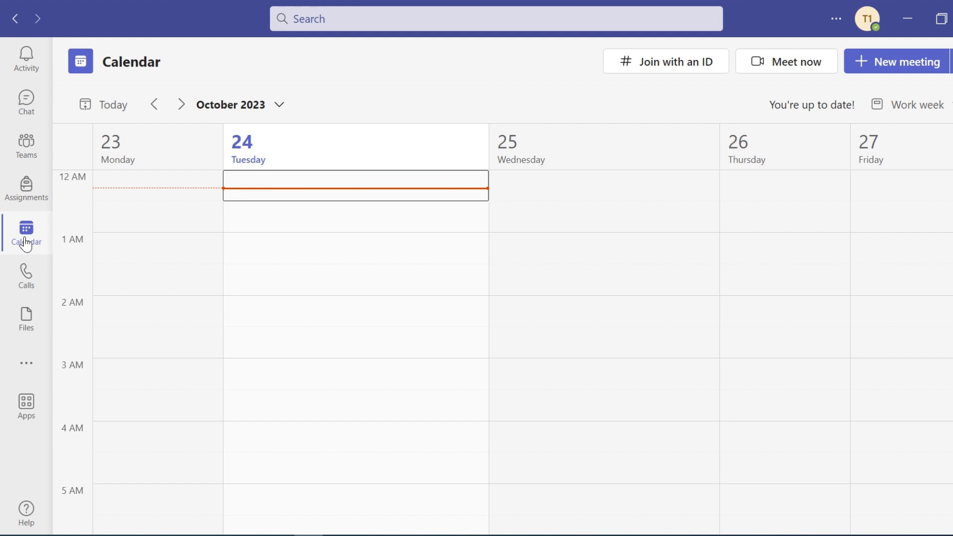
scroll(389, 262, down, 8)
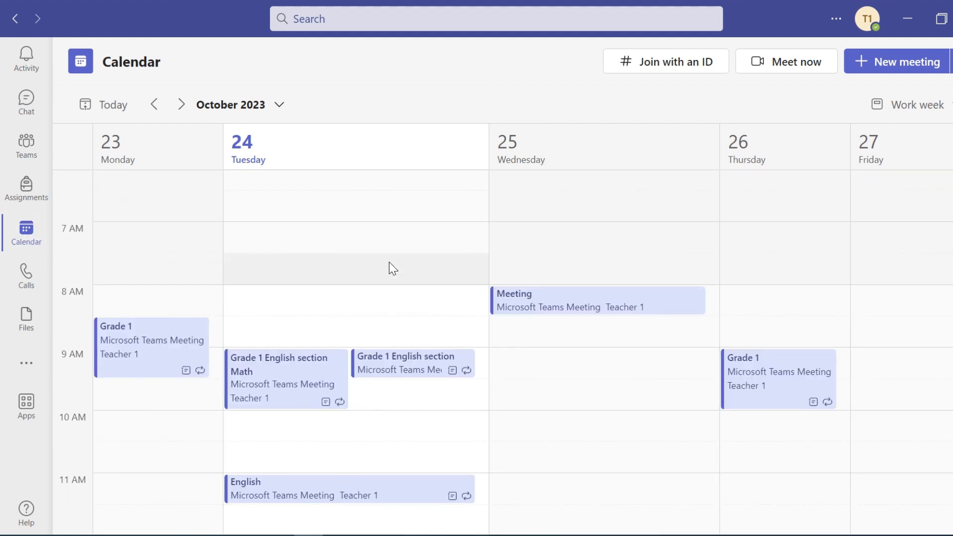
scroll(389, 268, down, 3)
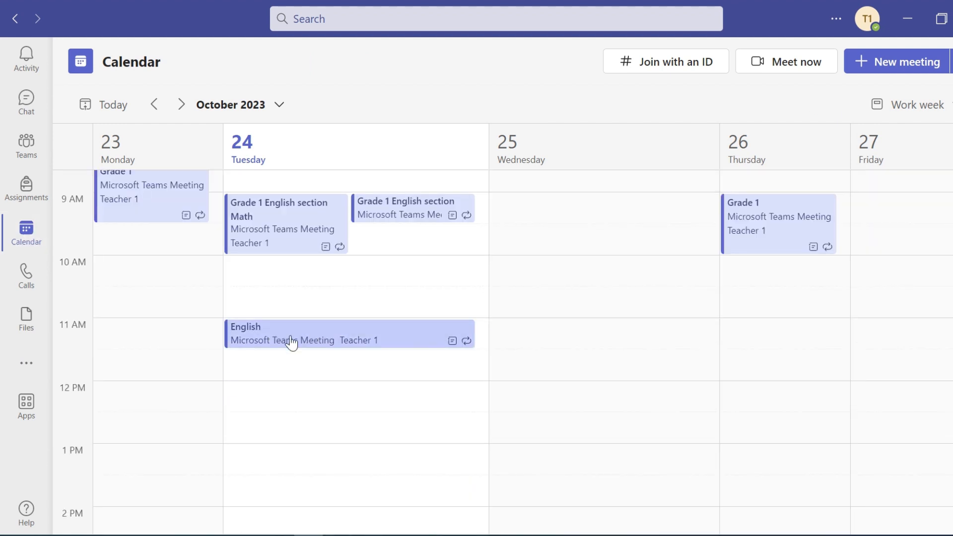
scroll(672, 285, up, 3)
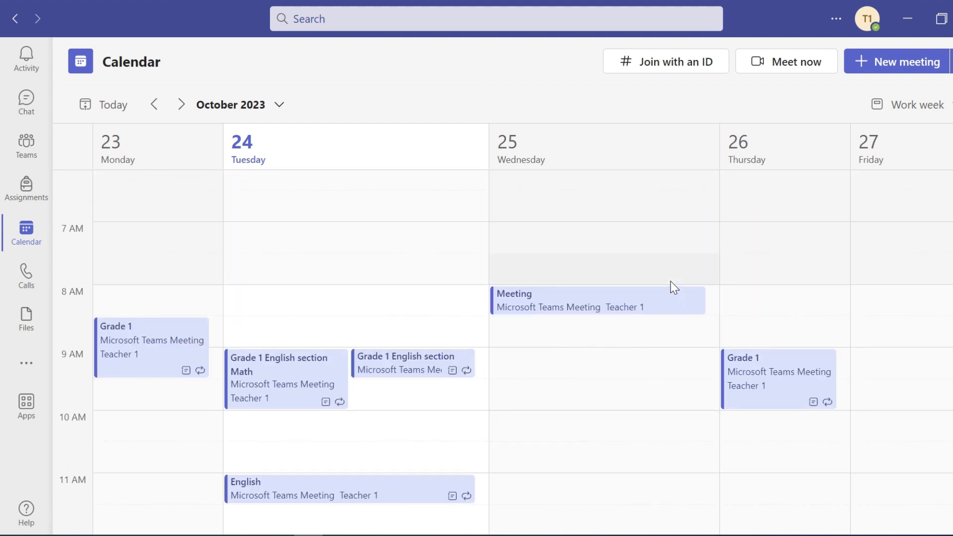
scroll(673, 287, down, 2)
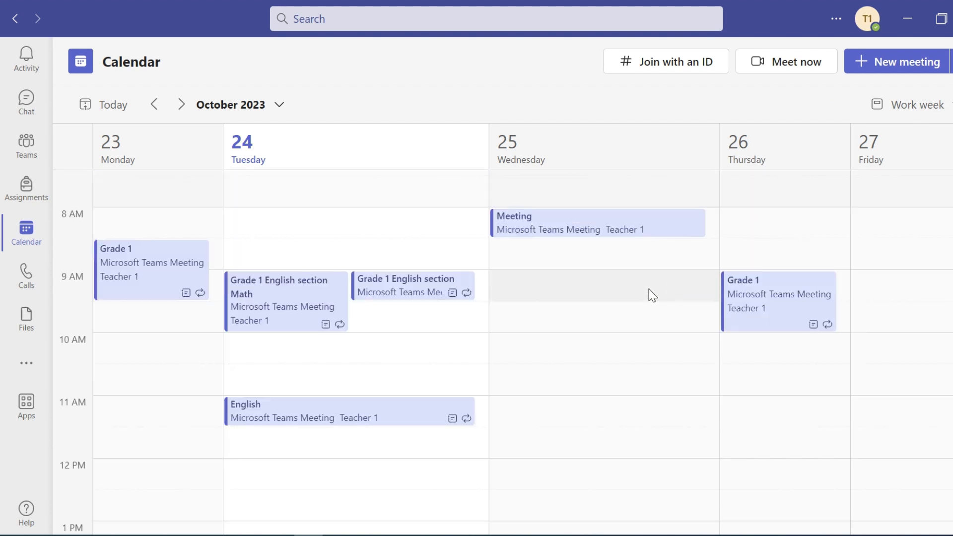
- Create 'Meeting' on Wednesday 10/25 at 9:30 AM with Student 3 required, and send it
double_click(562, 317)
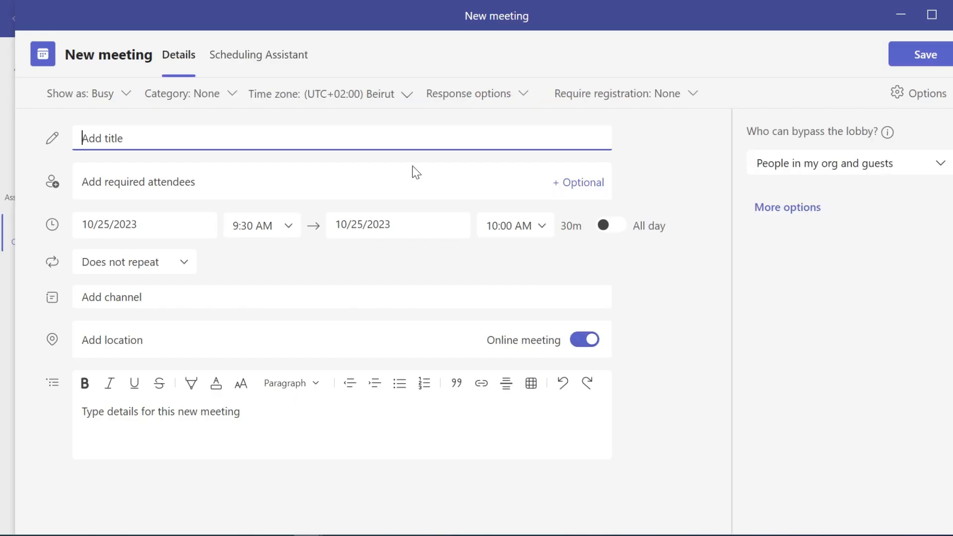
text(Meeting)
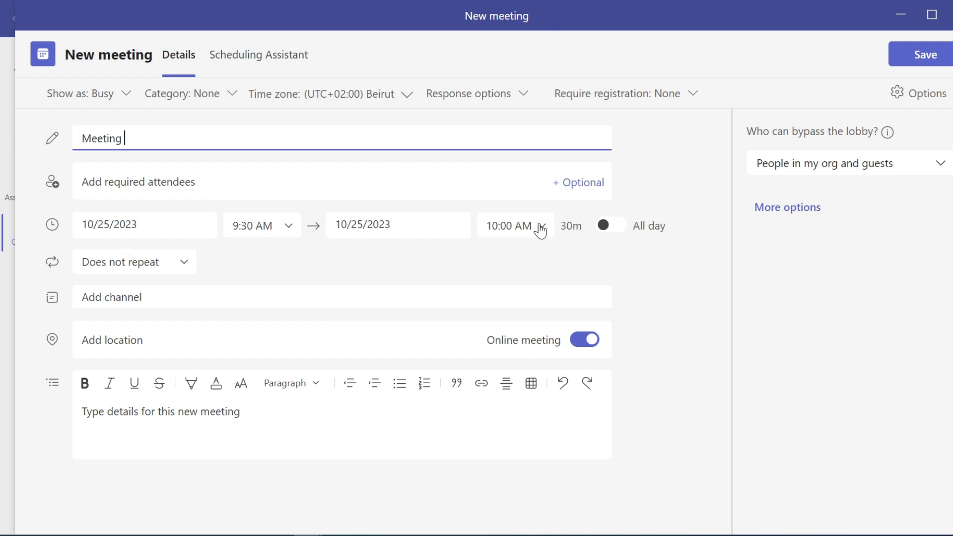
click(182, 183)
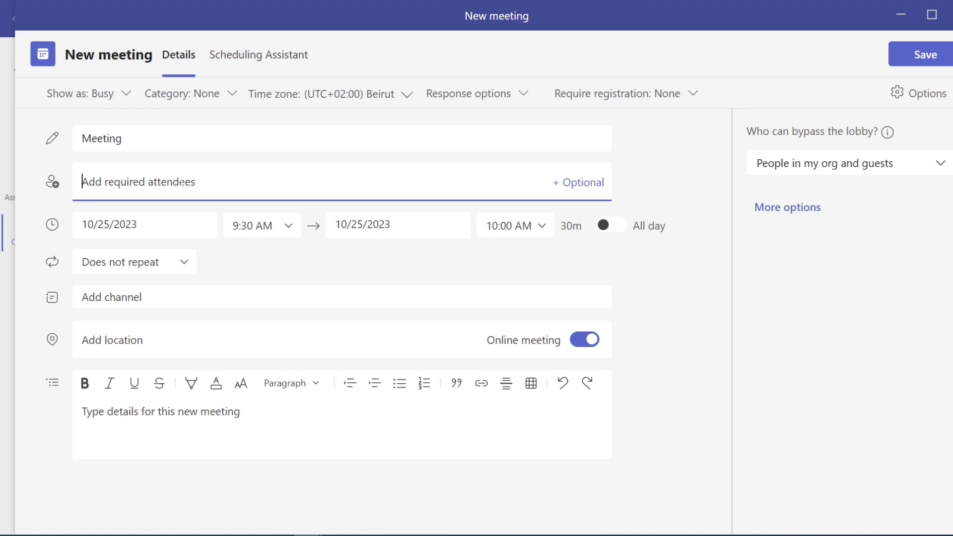
text(student3)
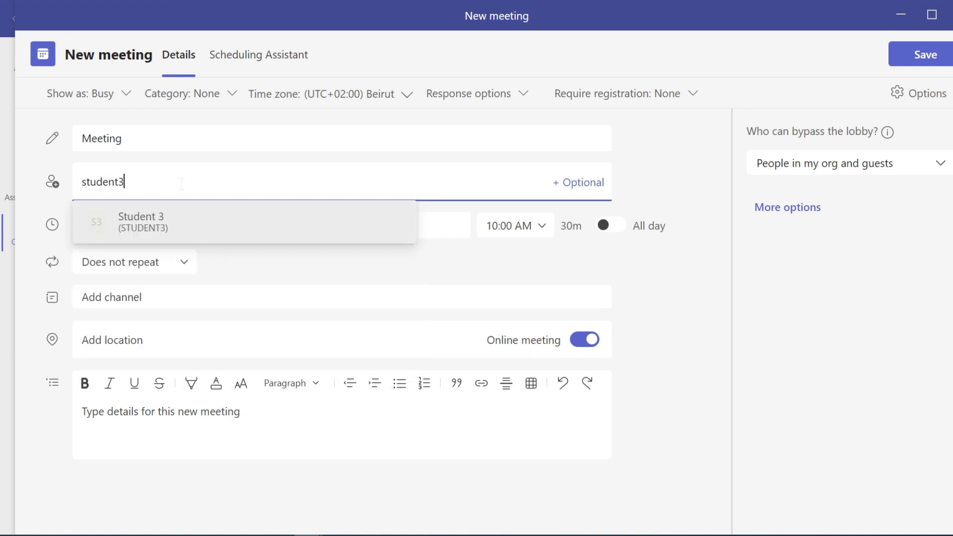
click(192, 224)
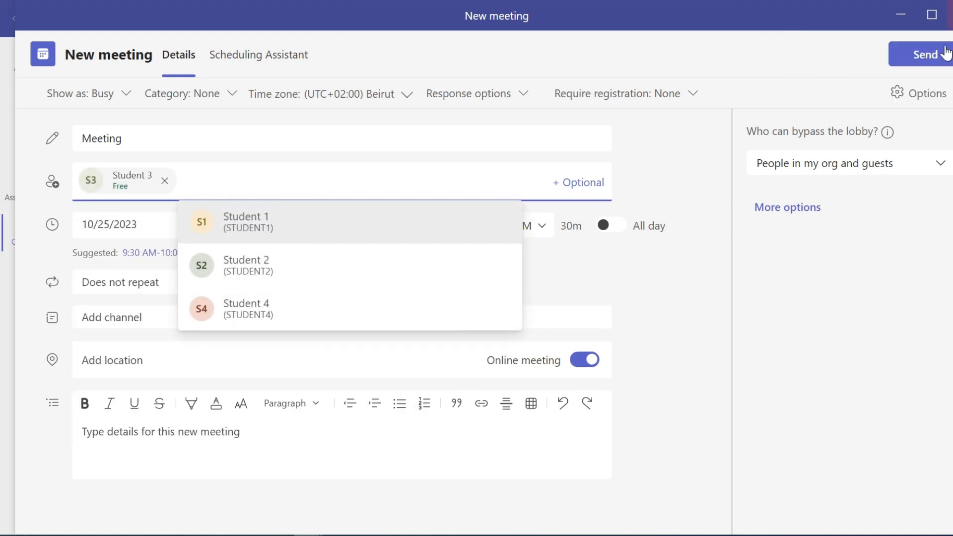
click(920, 62)
click(919, 62)
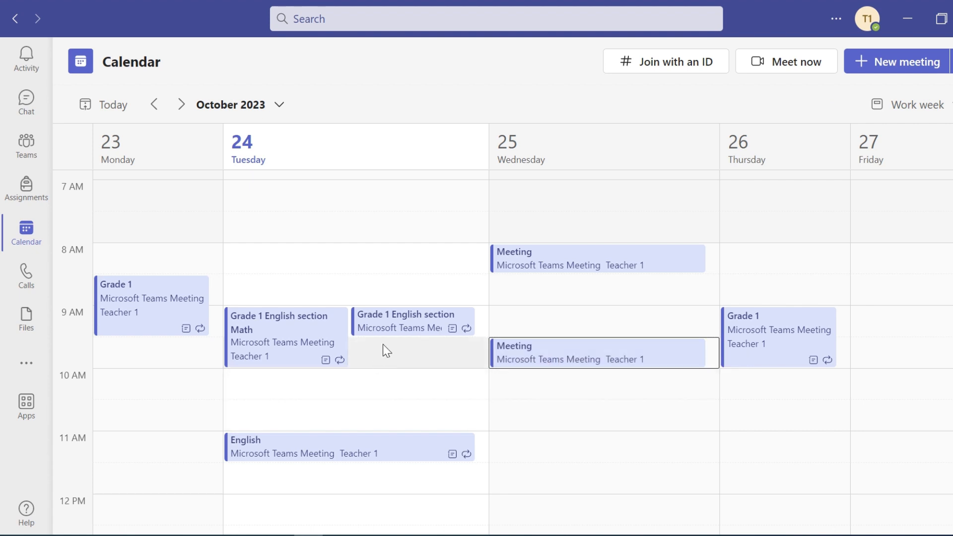
- Place a brief audio call to Student 2 from the Calls page, then hang up
click(33, 282)
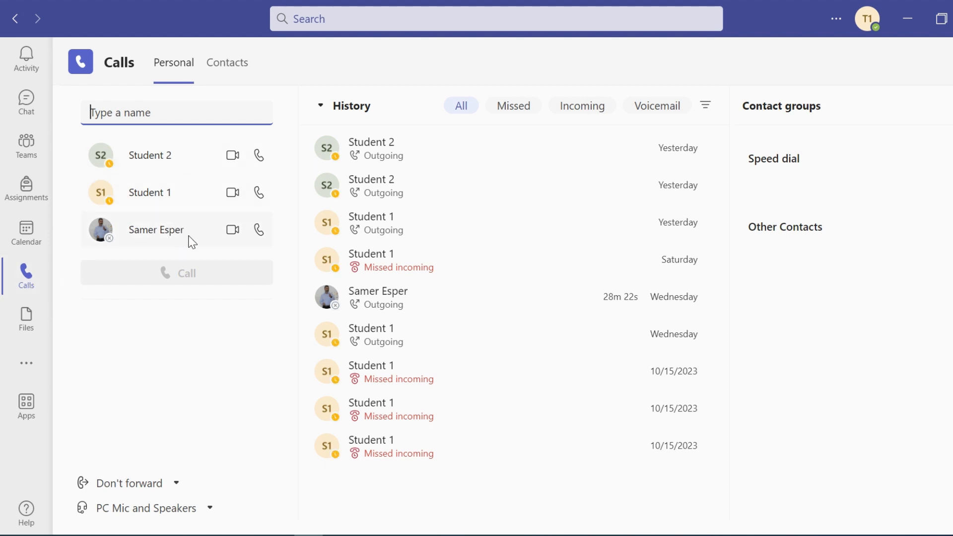
click(259, 155)
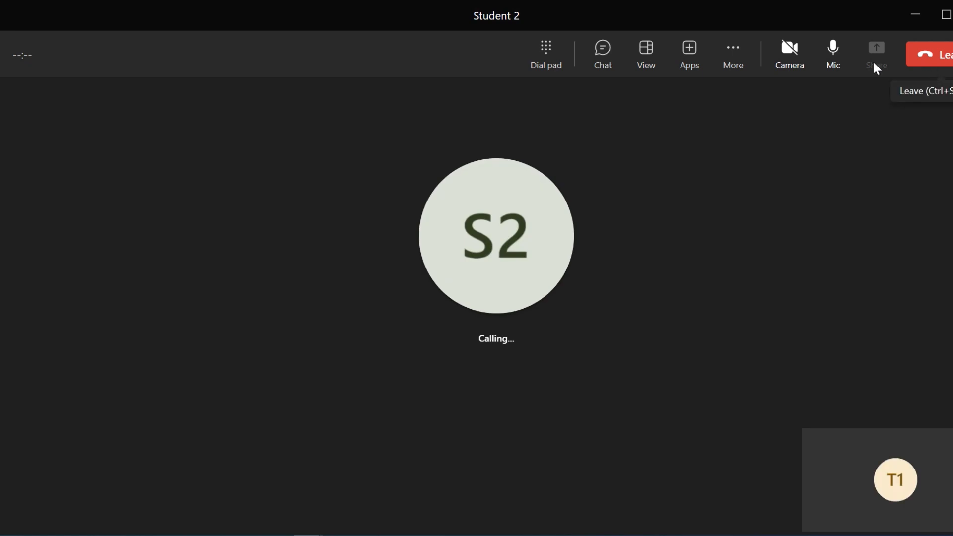
click(947, 57)
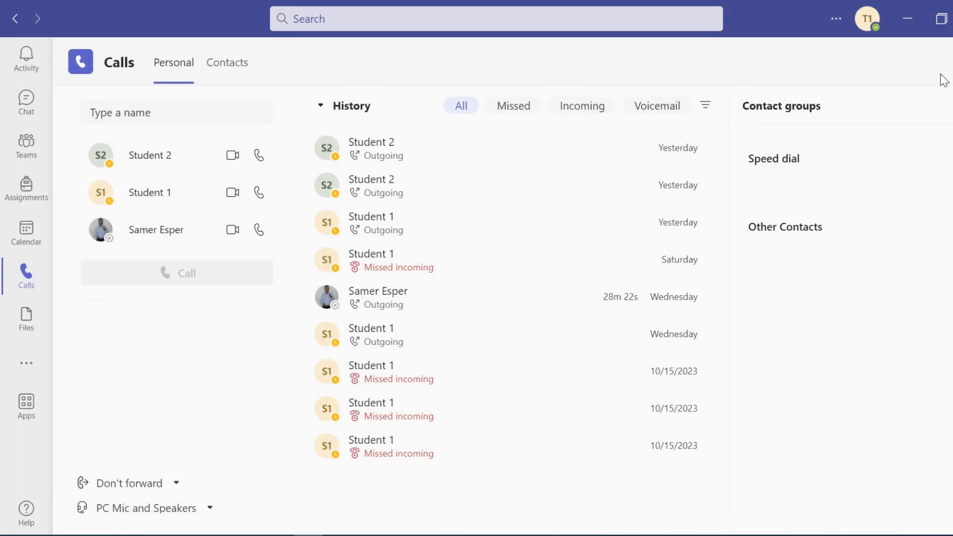
click(31, 323)
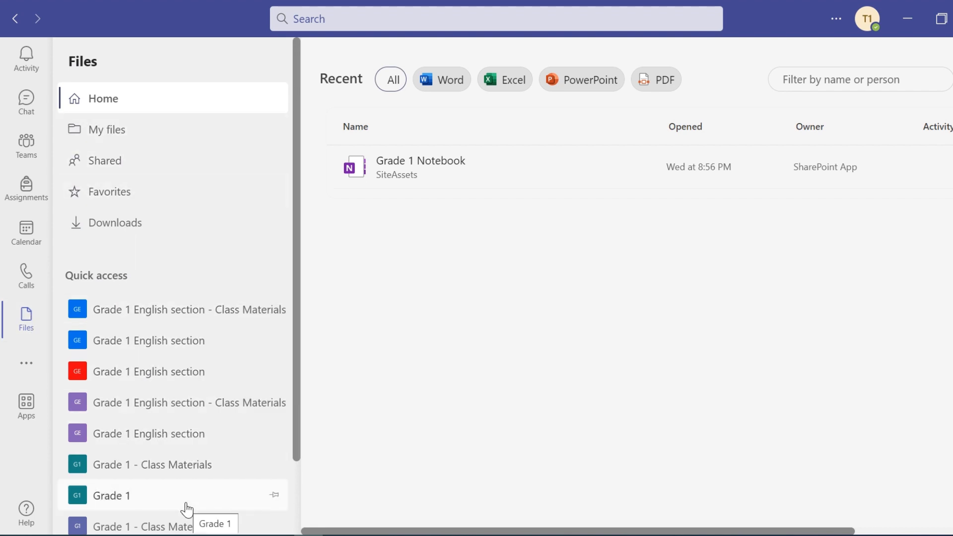
- Minimize the Teams window
click(908, 19)
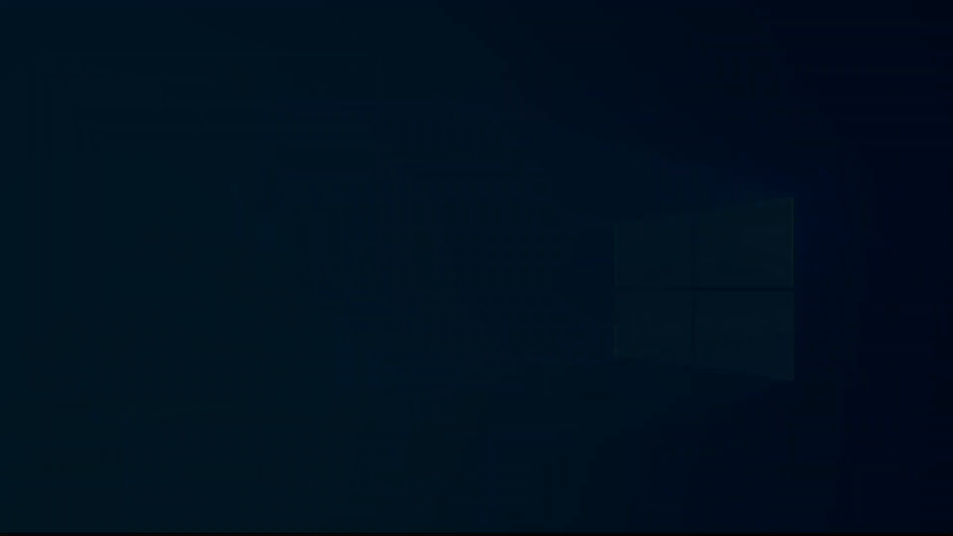